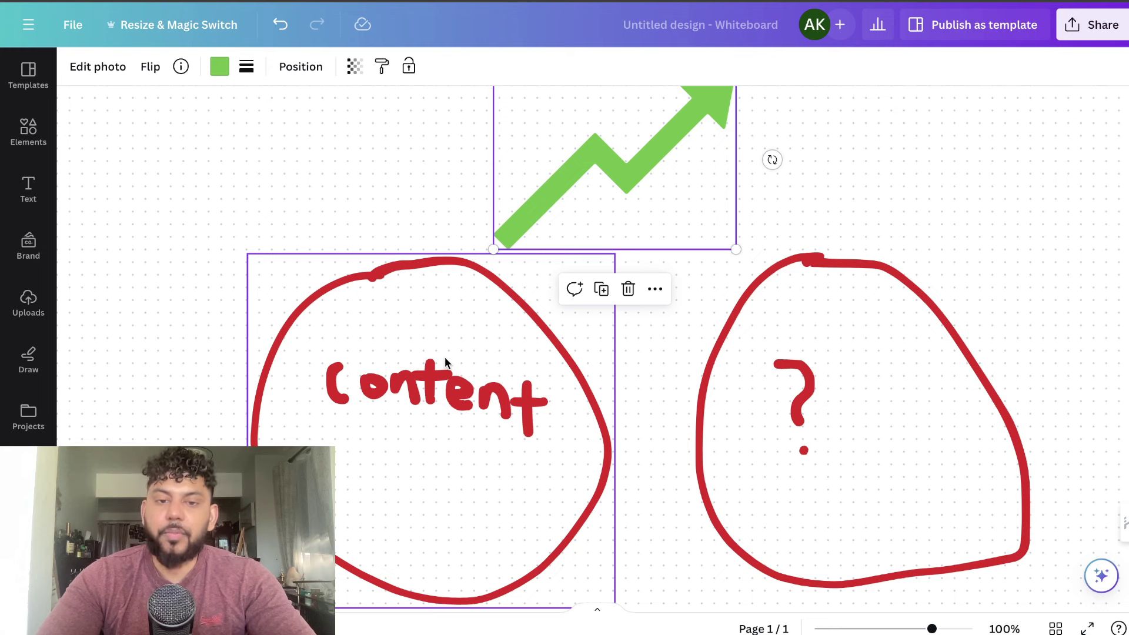
Select the hand-drawn question mark inside the right circle beneath the green arrow.
scroll(445, 362, down, 1)
click(787, 363)
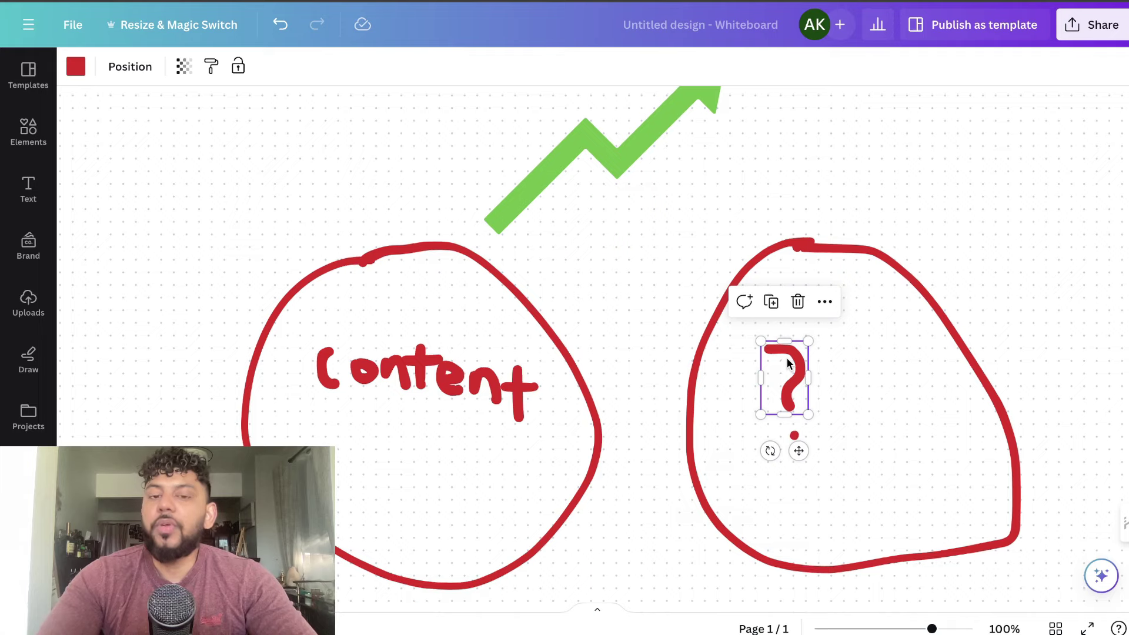
scroll(786, 357, up, 1)
Pan around the whiteboard to view the Content and DR/UR circles.
scroll(787, 357, right, 1)
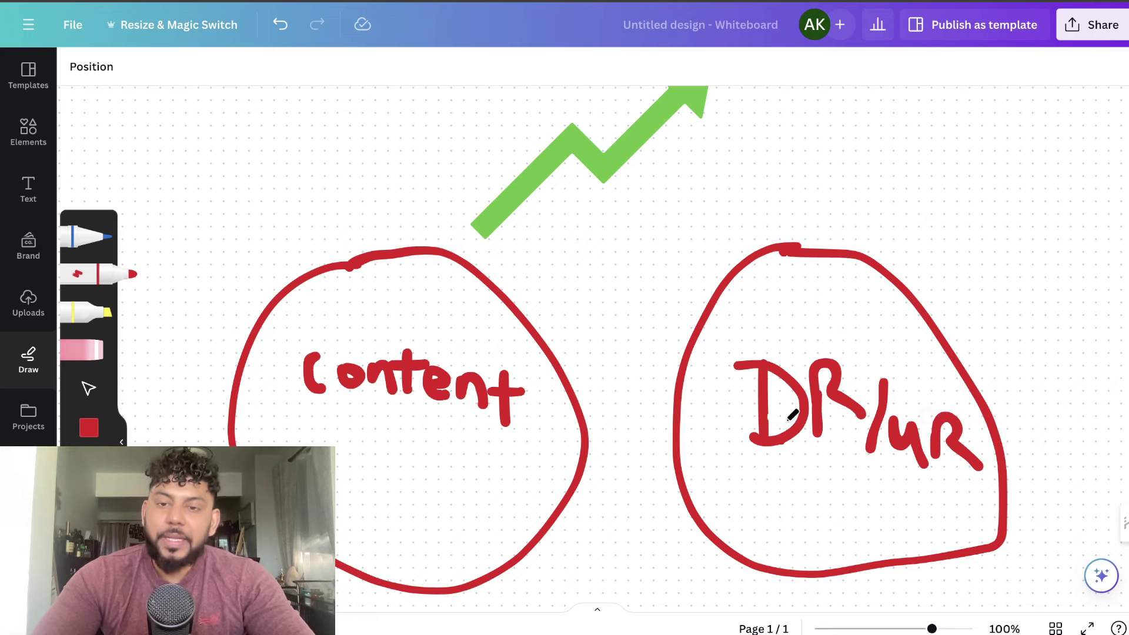
scroll(791, 370, up, 1)
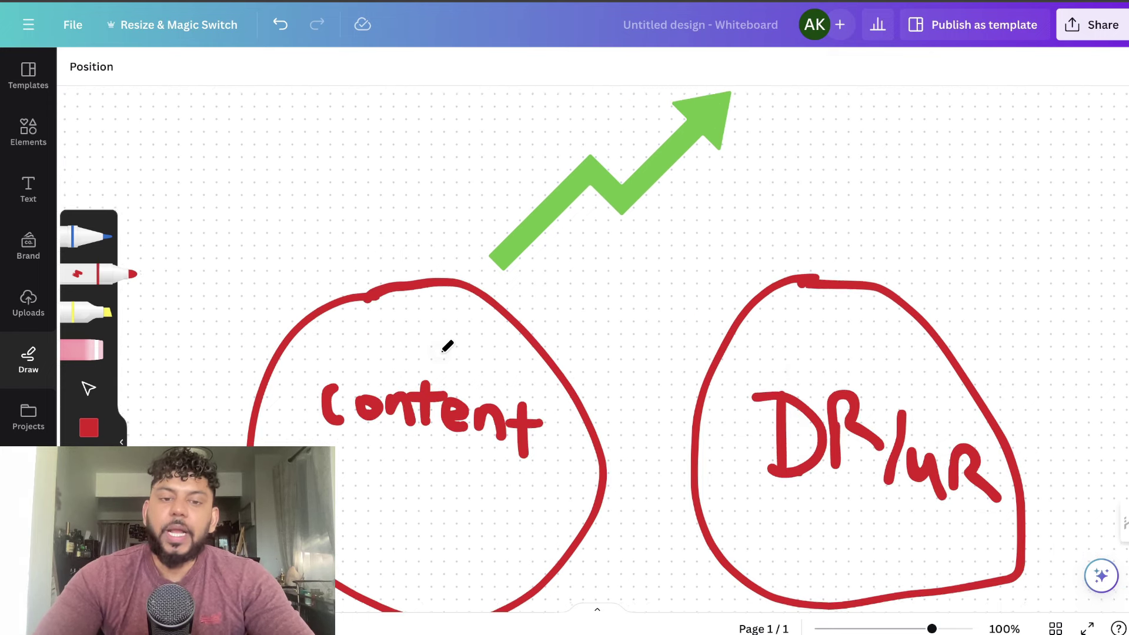
scroll(448, 347, down, 1)
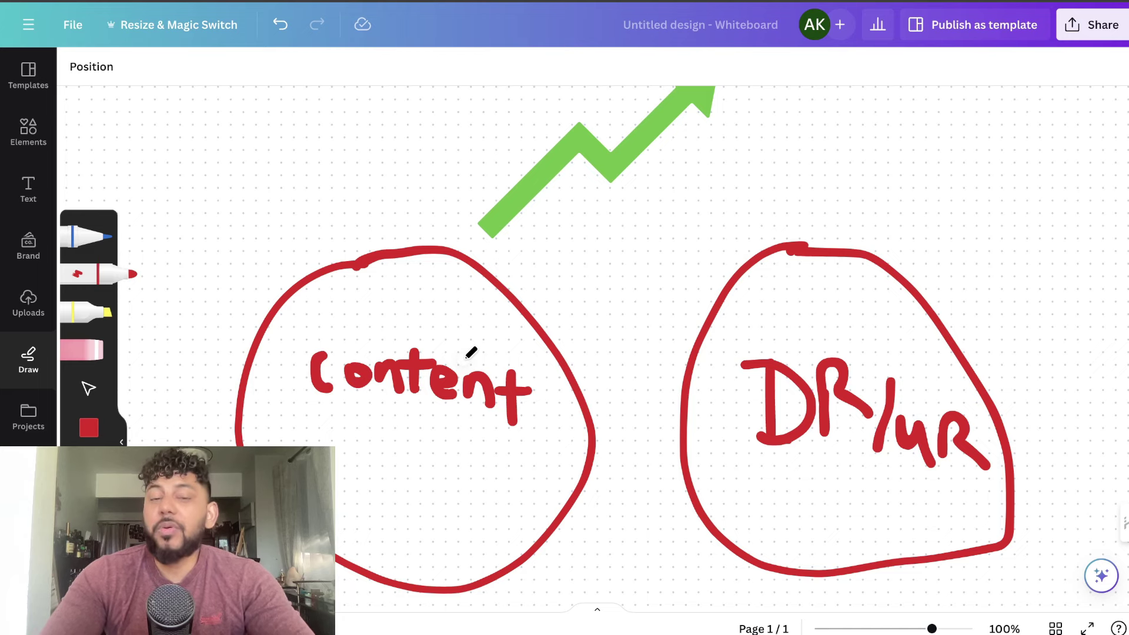
scroll(471, 352, left, 6)
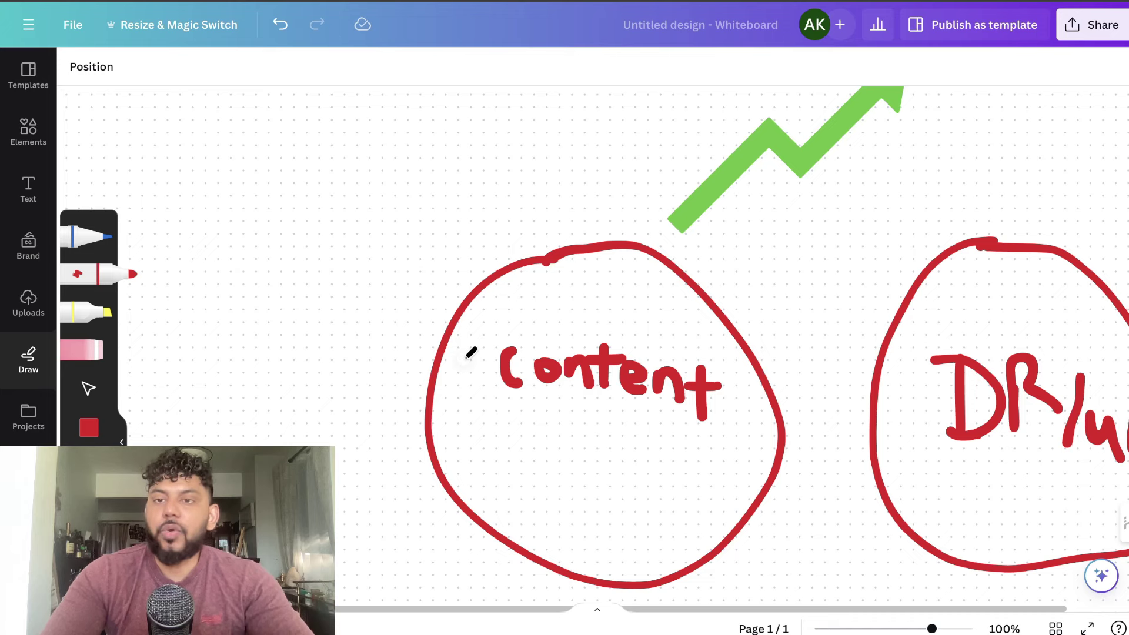
scroll(565, 340, right, 2)
scroll(564, 339, right, 2)
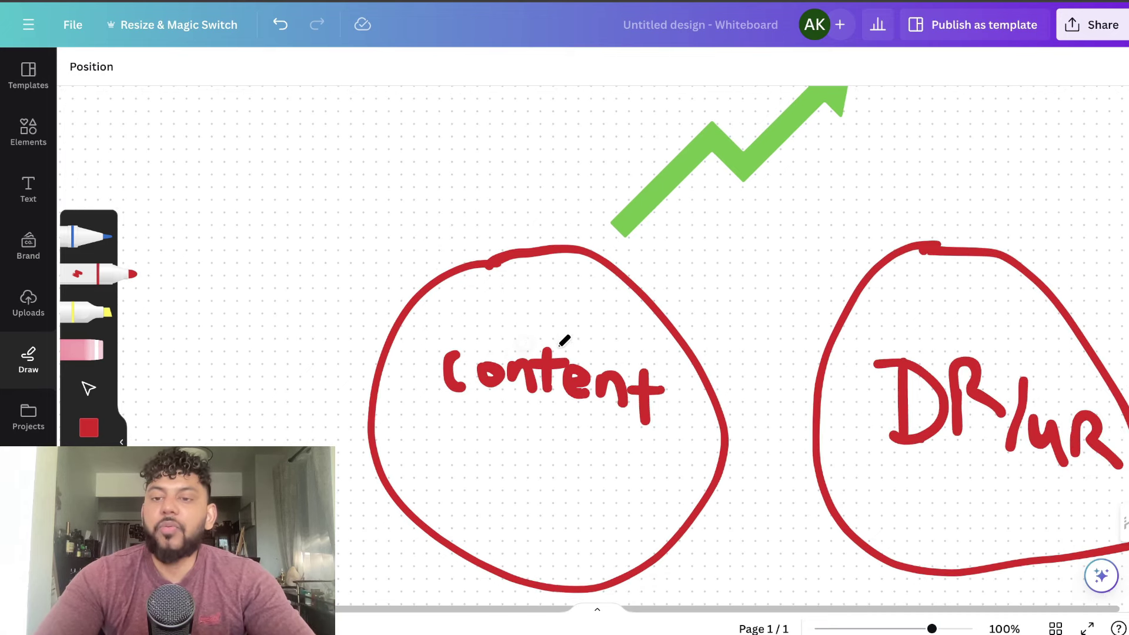
scroll(916, 361, right, 1)
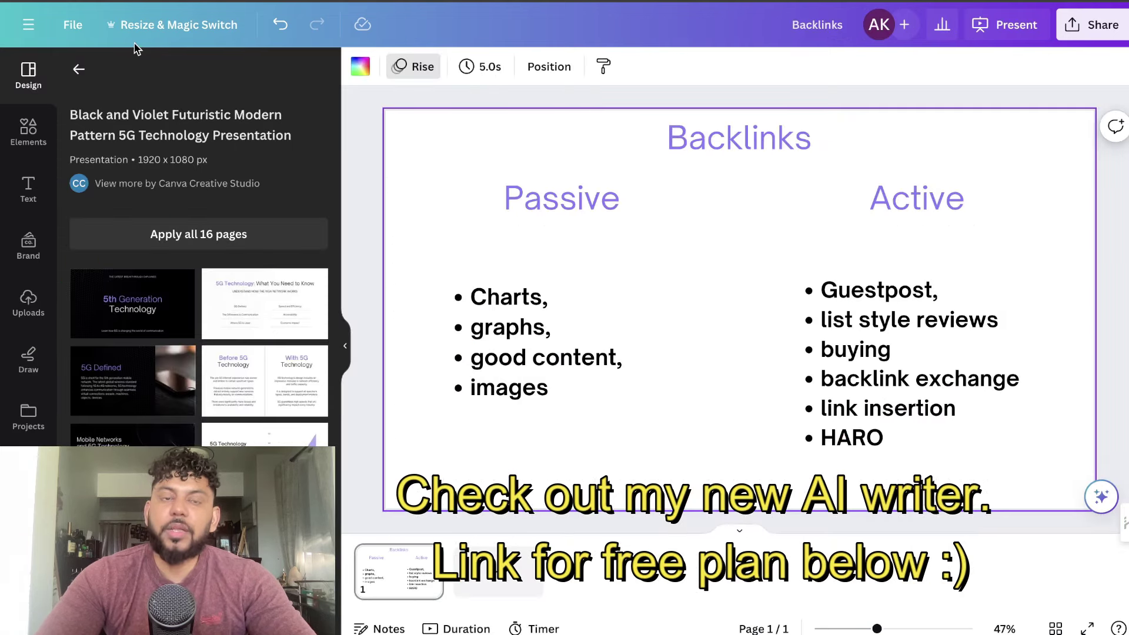
Play the Backlinks slide full screen briefly, then return to editing.
click(999, 24)
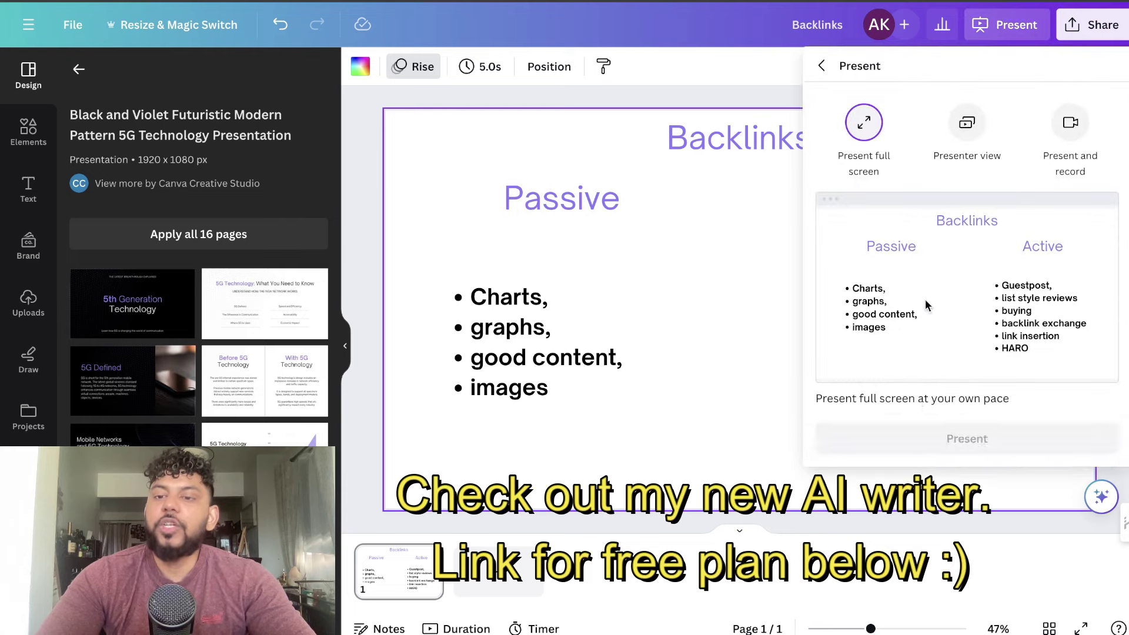
click(912, 436)
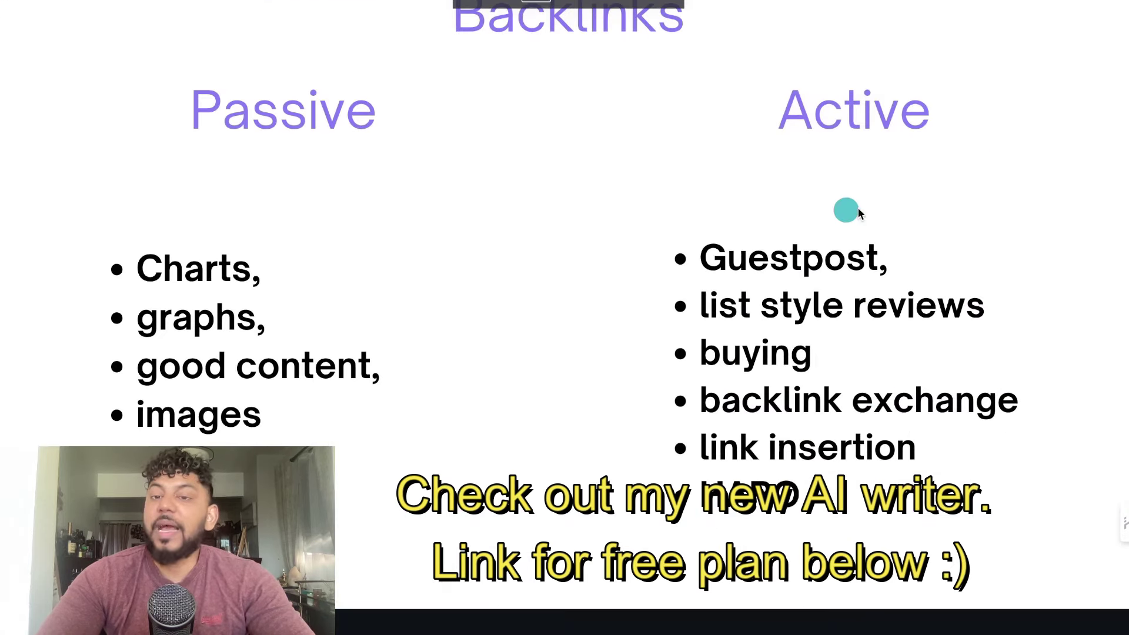
key(Escape)
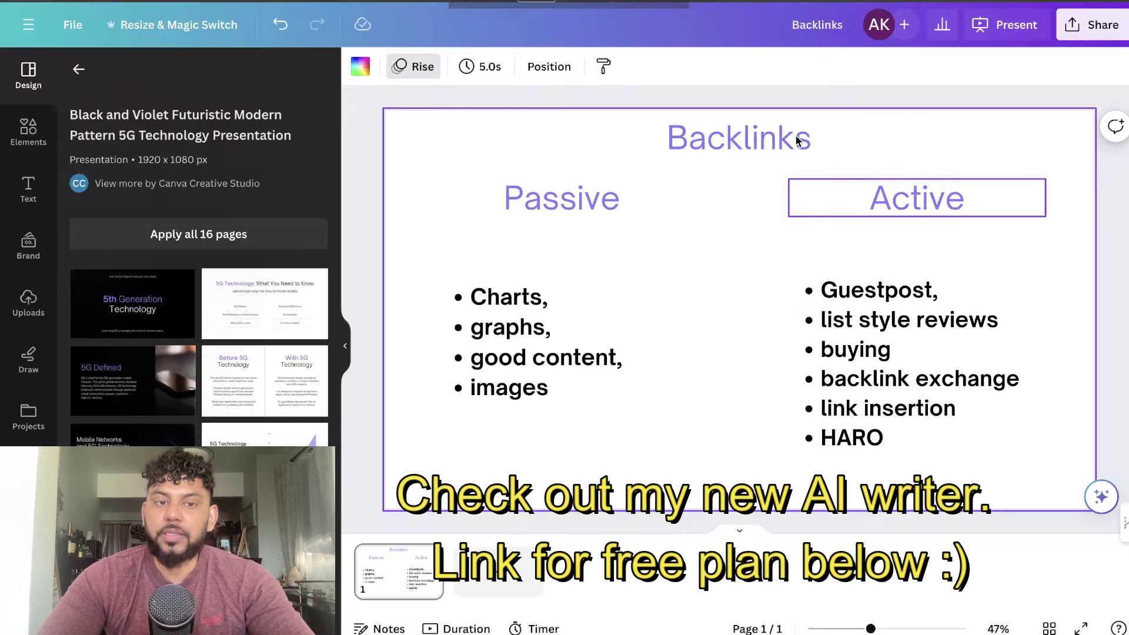
Highlight 'Charts' and 'graphs' in the Passive list, then present the slide full screen again.
double_click(524, 300)
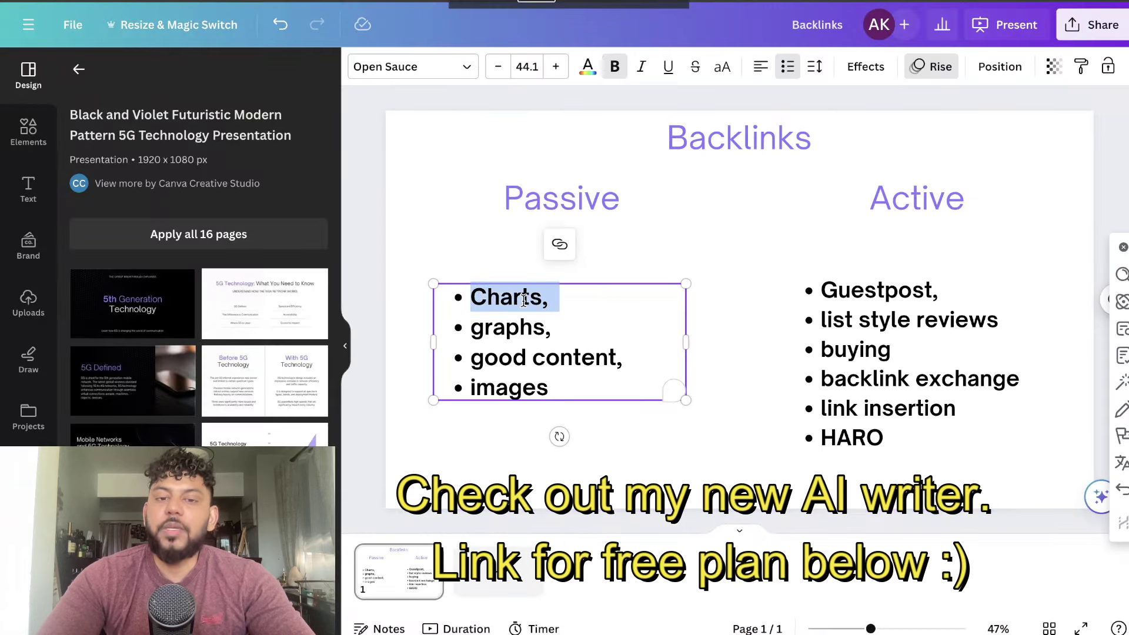
click(553, 320)
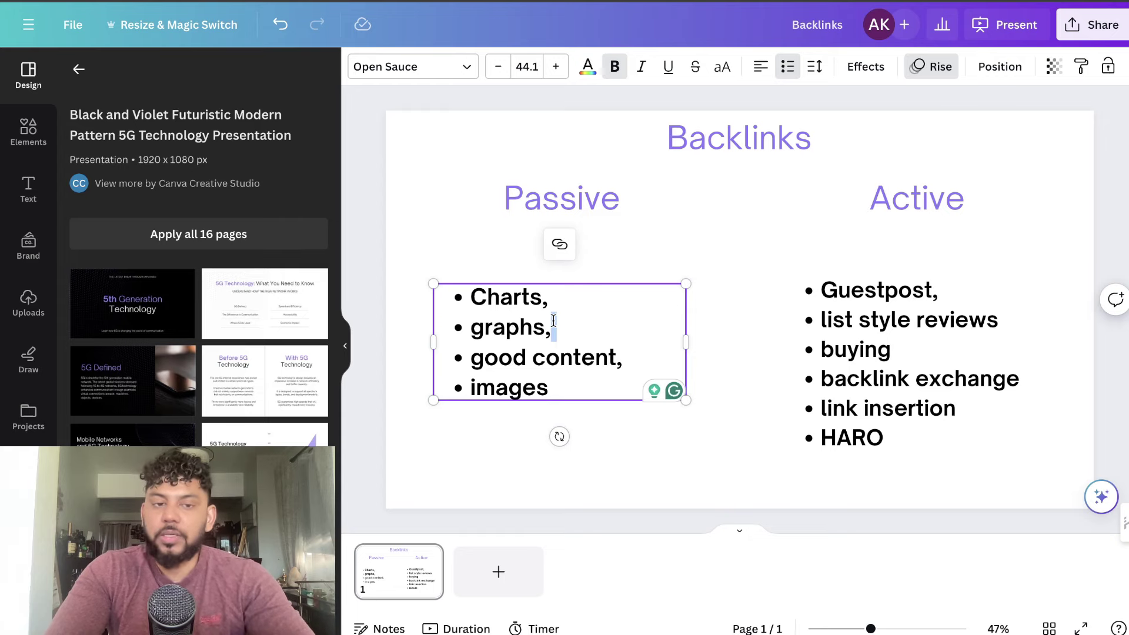
key(ctrl+alt+p)
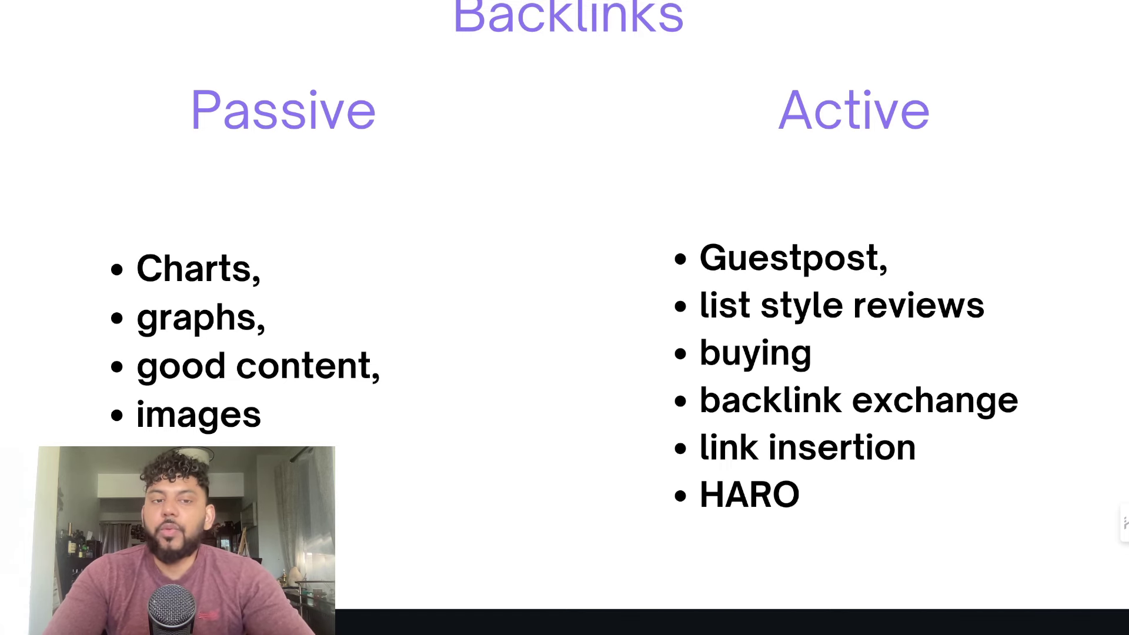
key(Escape)
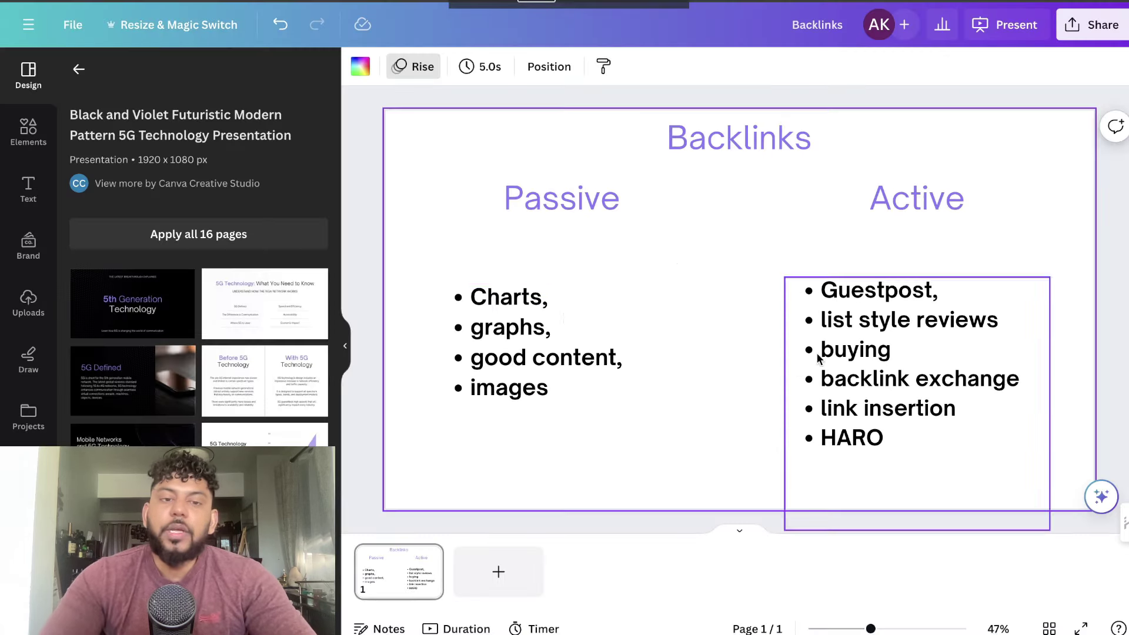
Select all the Passive bullet text, deselect it, and open a new browser tab.
click(532, 298)
key(ctrl+a)
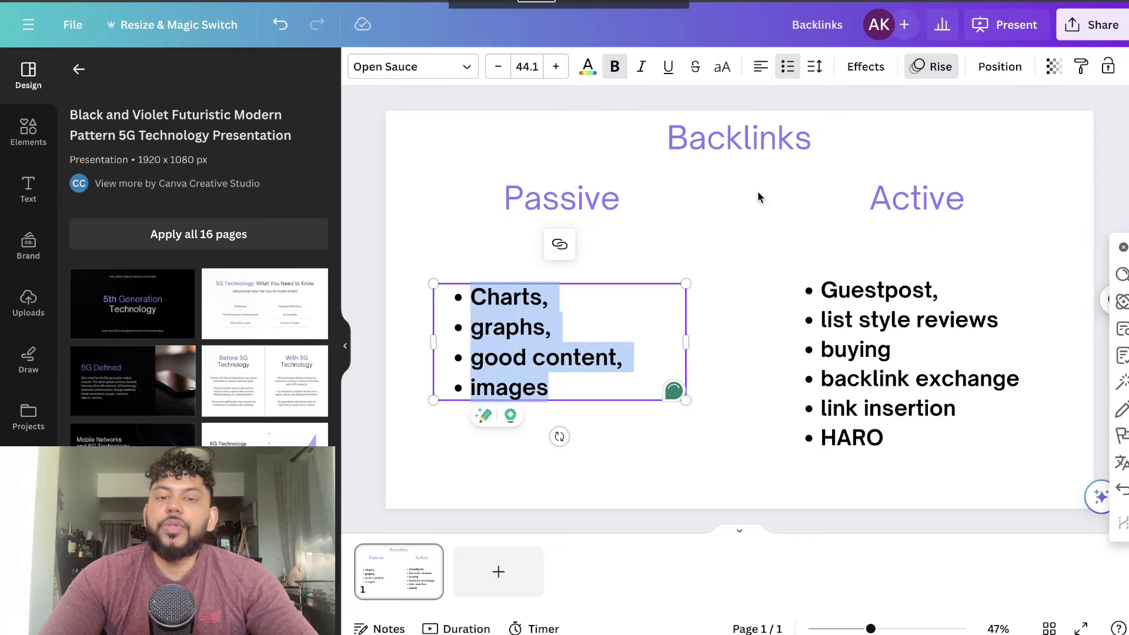
click(611, 236)
key(ctrl+t)
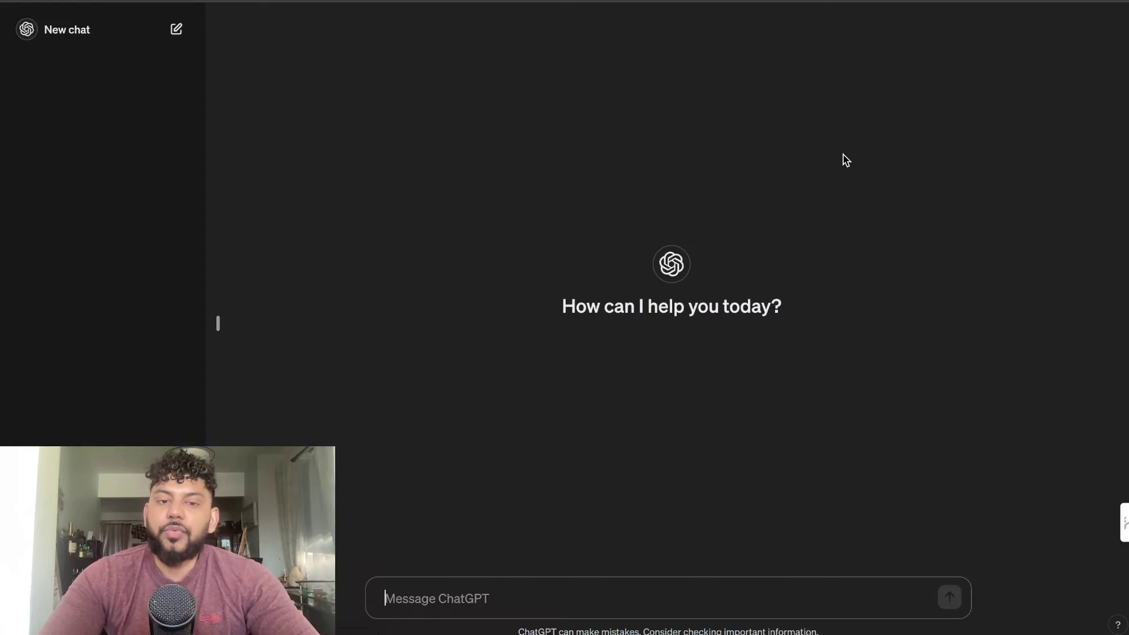
Switch the chat to GPT-4 and start drafting a message, revising the typed 'give me ideas'.
click(284, 26)
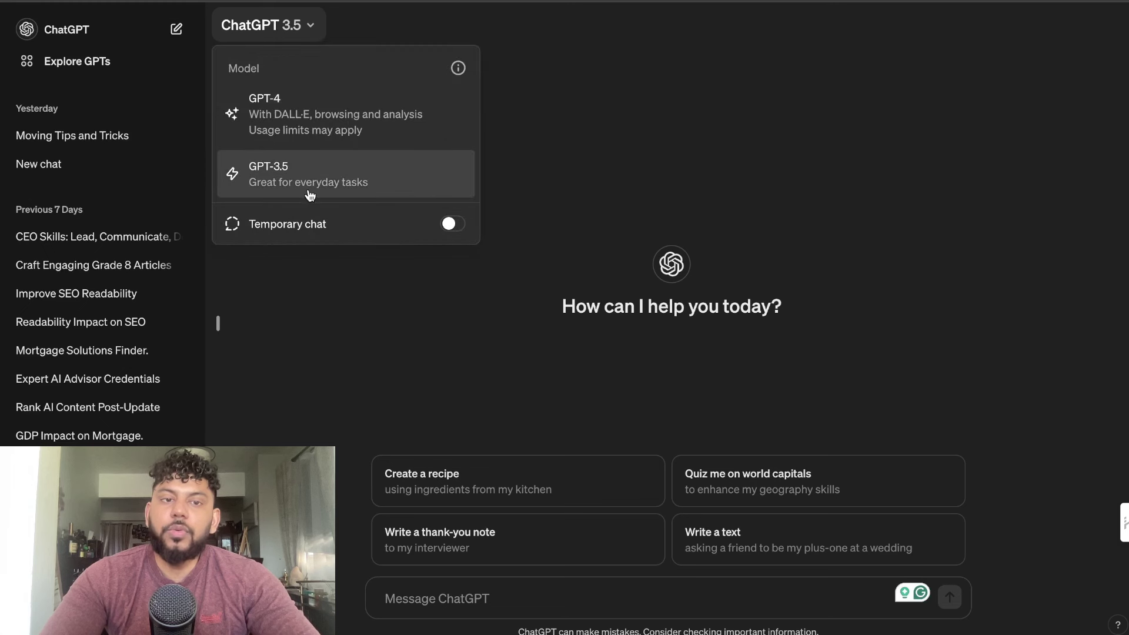
click(312, 134)
click(477, 604)
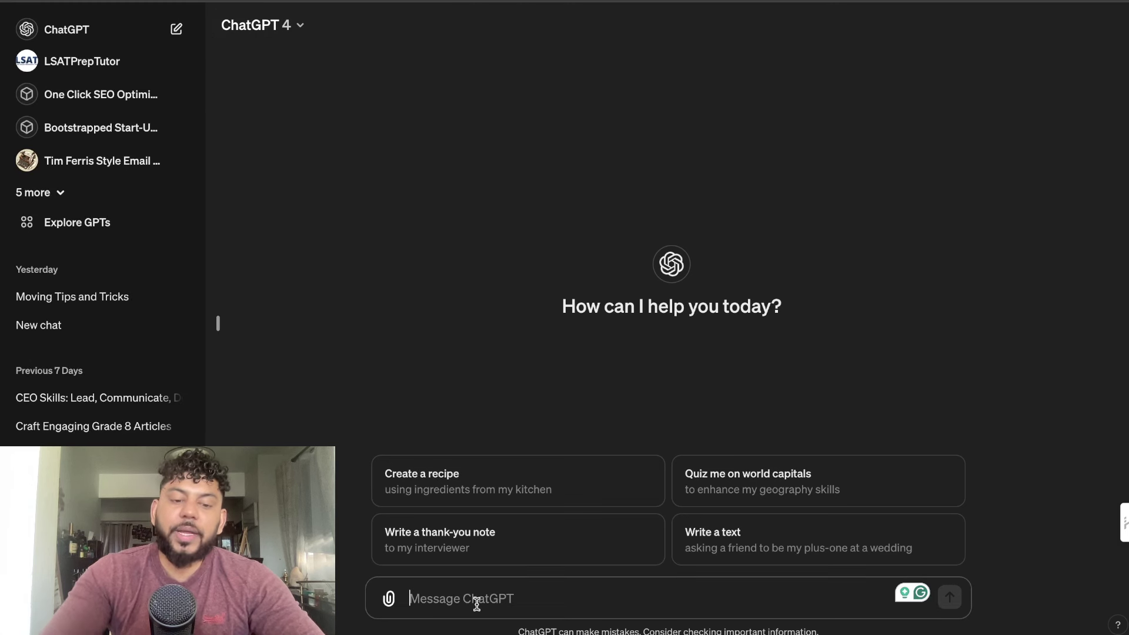
text(give me ideas)
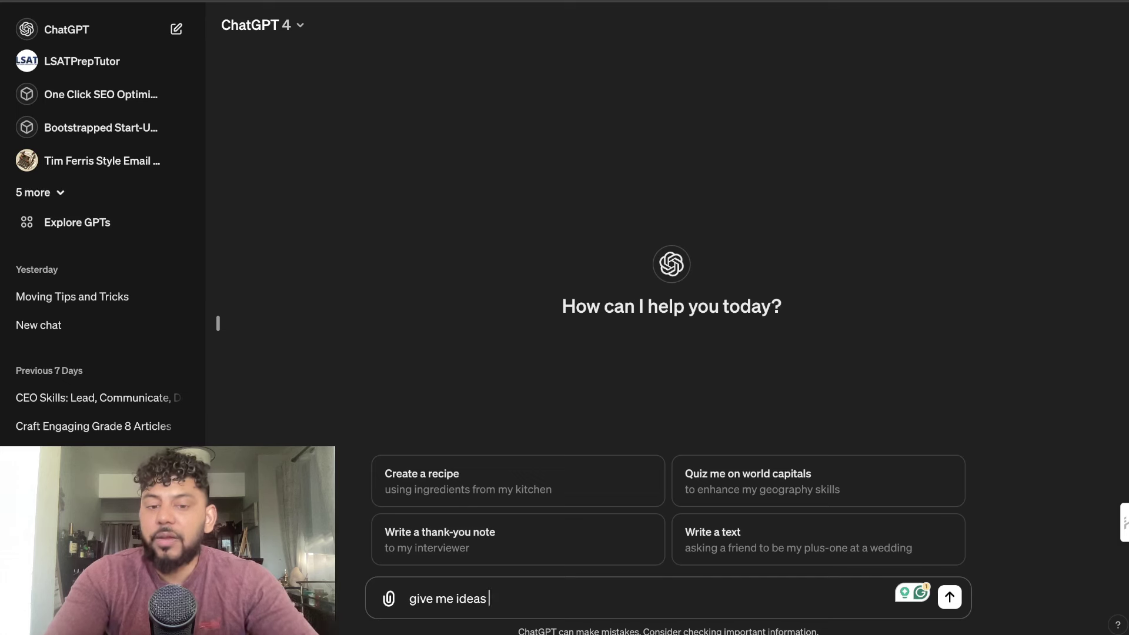
key(BackSpace)
key(BackSpace)
key(BackSpace)
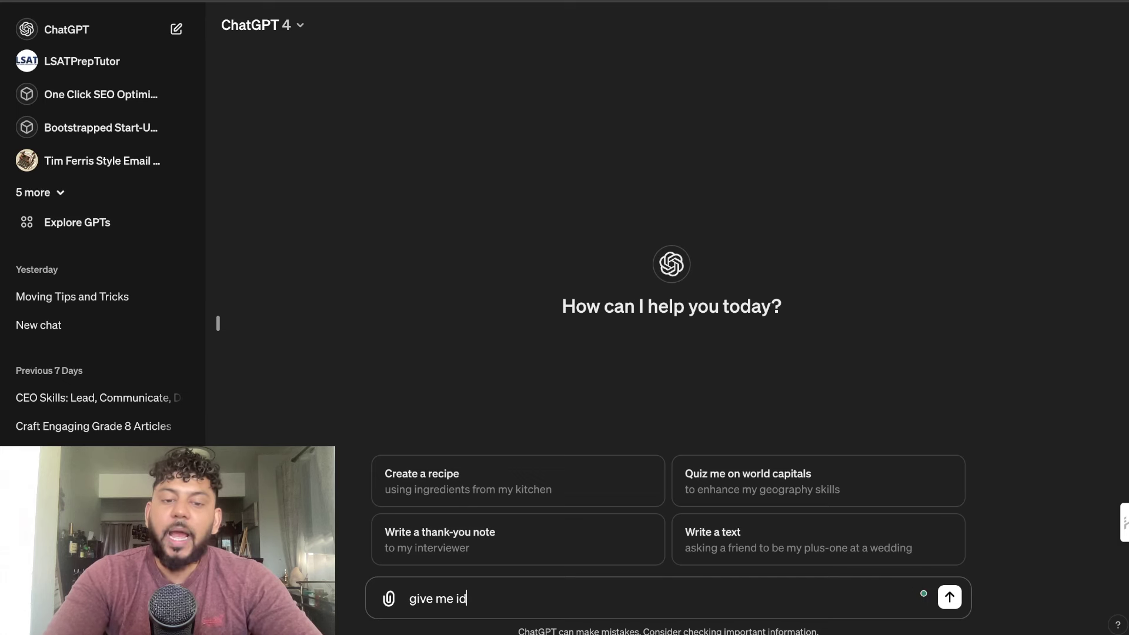
key(BackSpace)
key(BackSpace)
key(BackSpace)
key(BackSpace)
key(BackSpace)
key(BackSpace)
key(BackSpace)
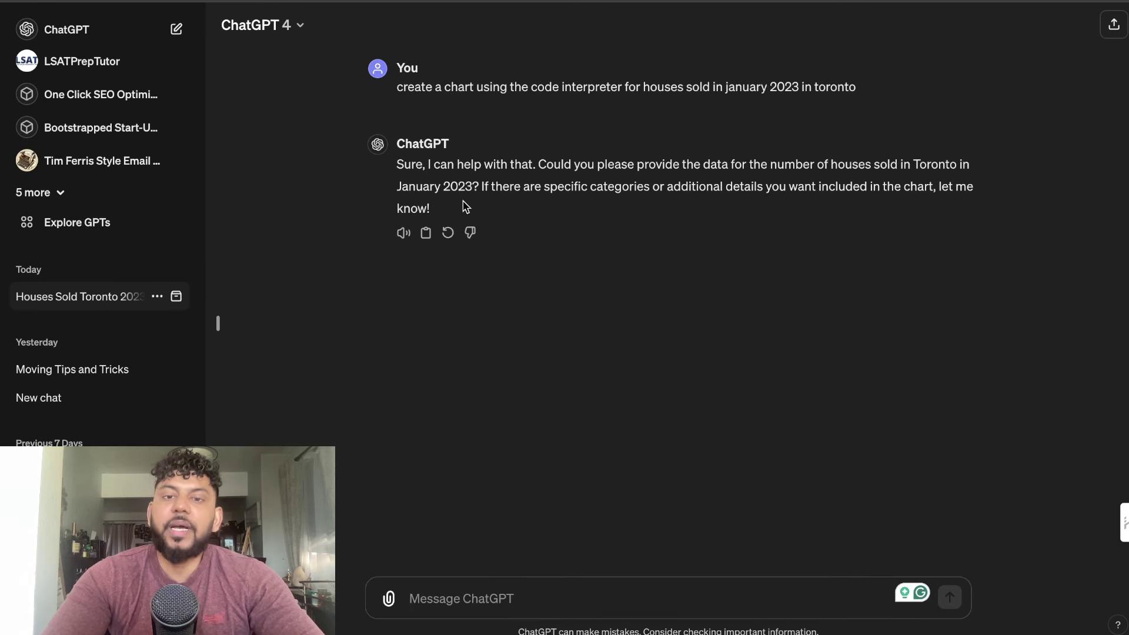
Highlight the assistant's reply and scroll up to the generated chart.
drag(461, 206, 398, 164)
click(522, 201)
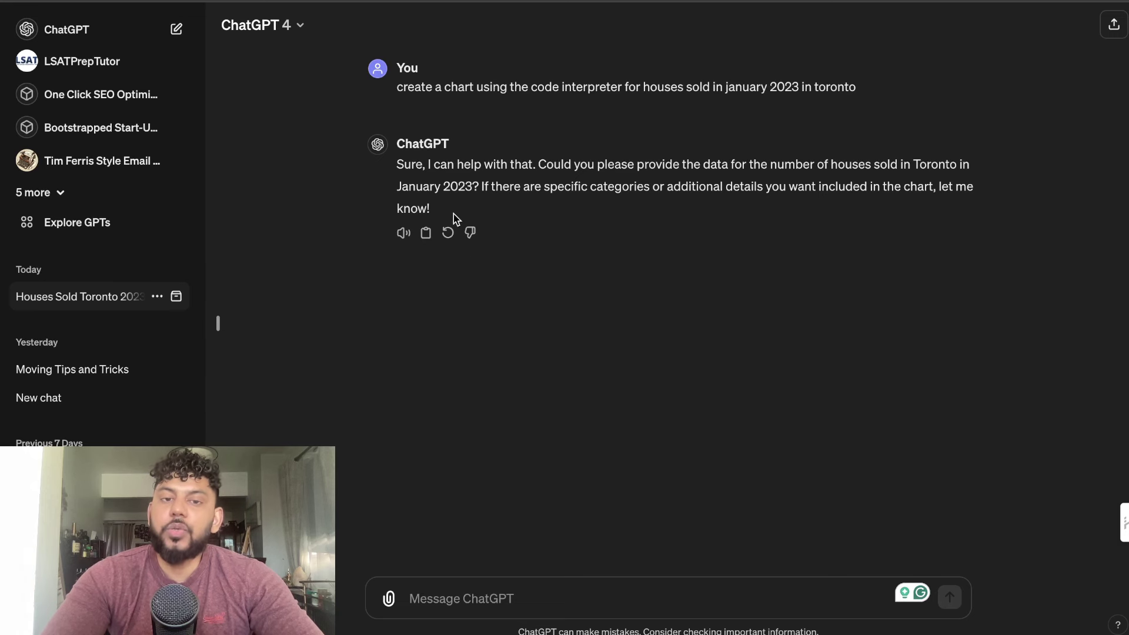
drag(453, 214, 398, 176)
click(490, 256)
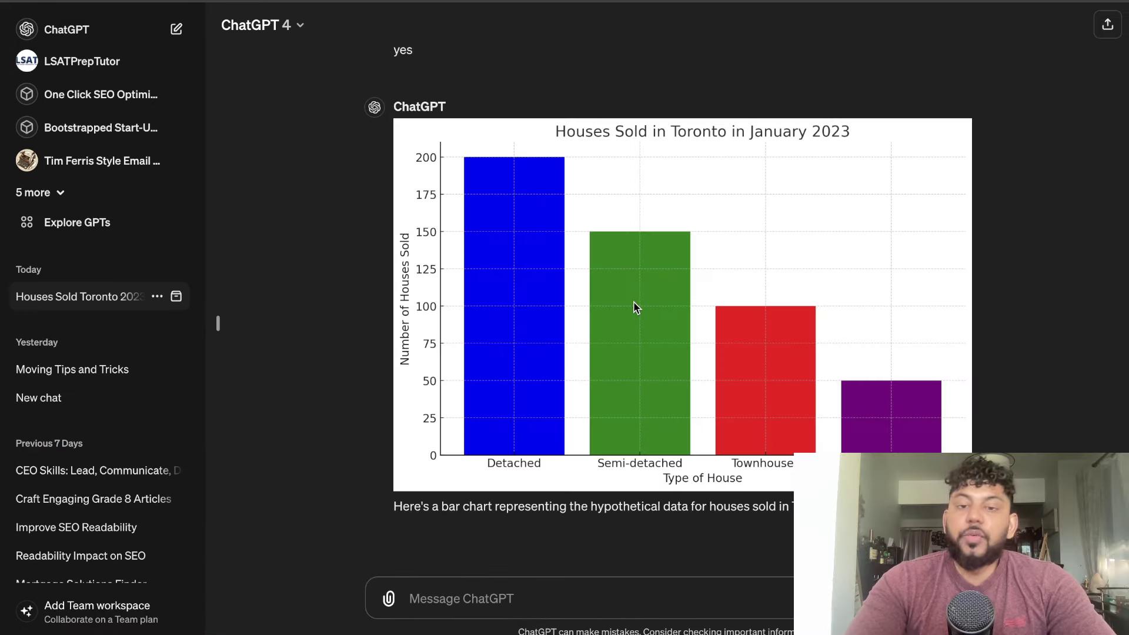
scroll(636, 307, up, 1)
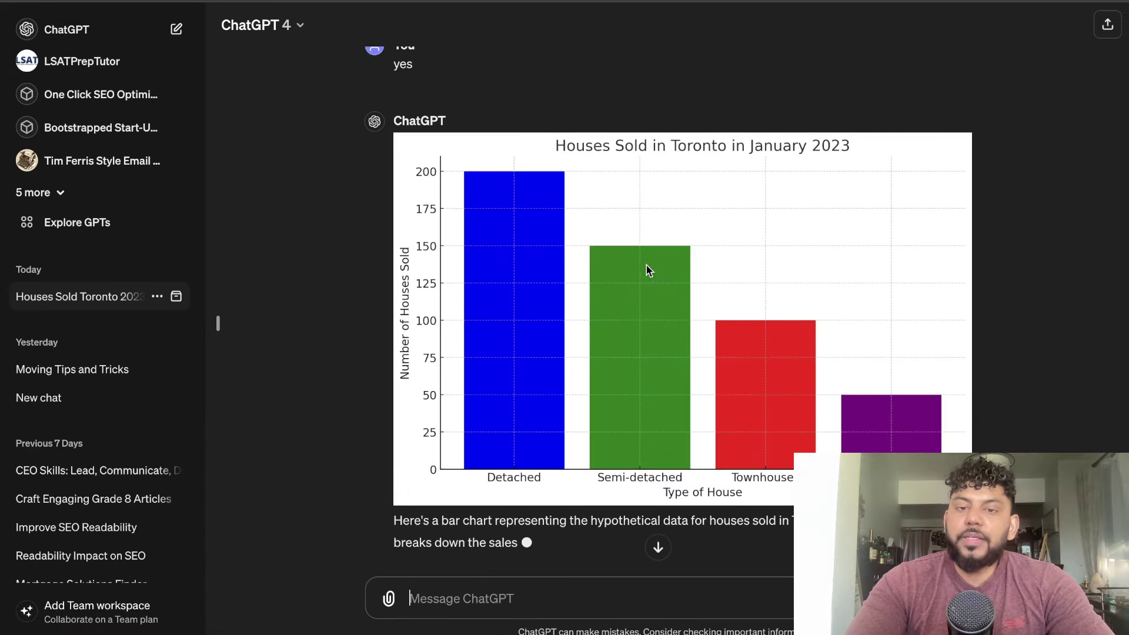
scroll(611, 270, up, 1)
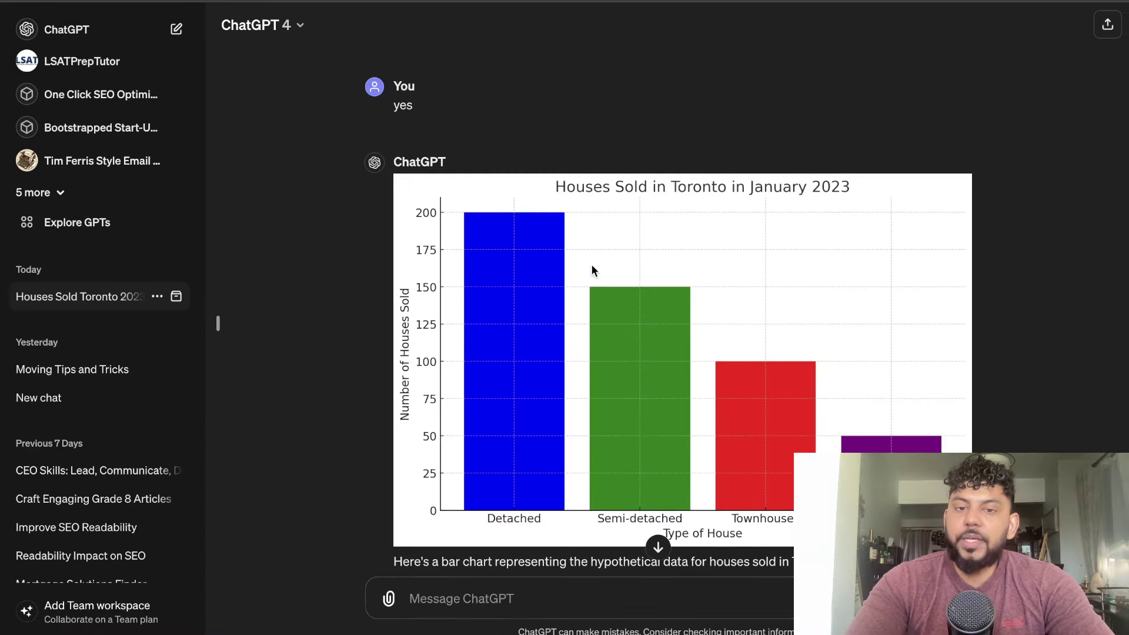
Copy the bar chart image of Toronto house sales.
right_click(591, 264)
click(606, 395)
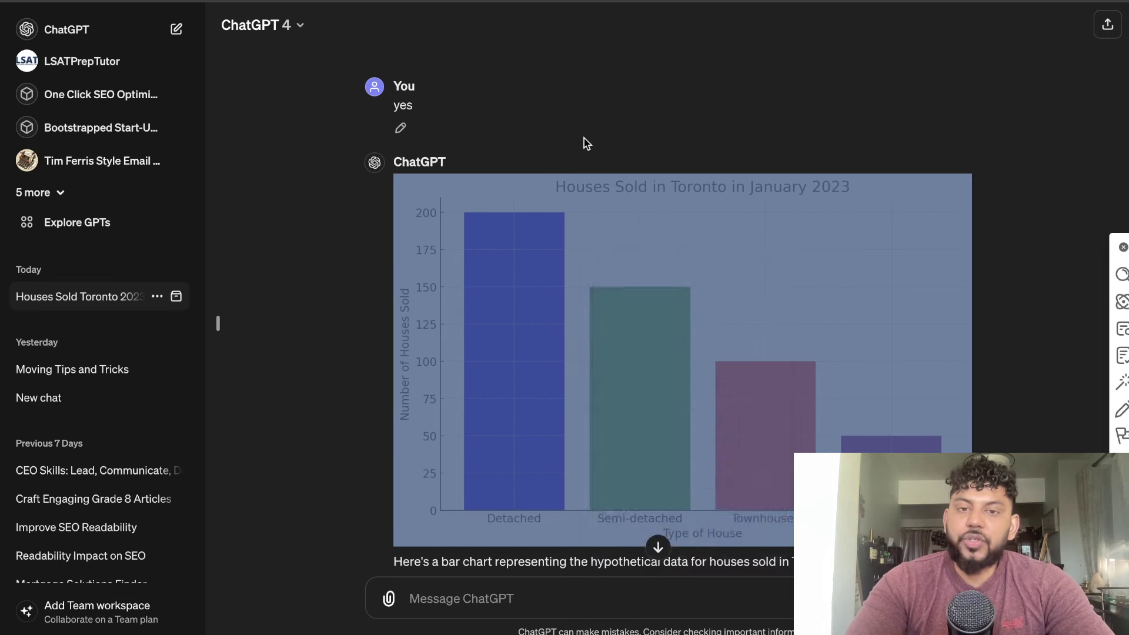
click(584, 138)
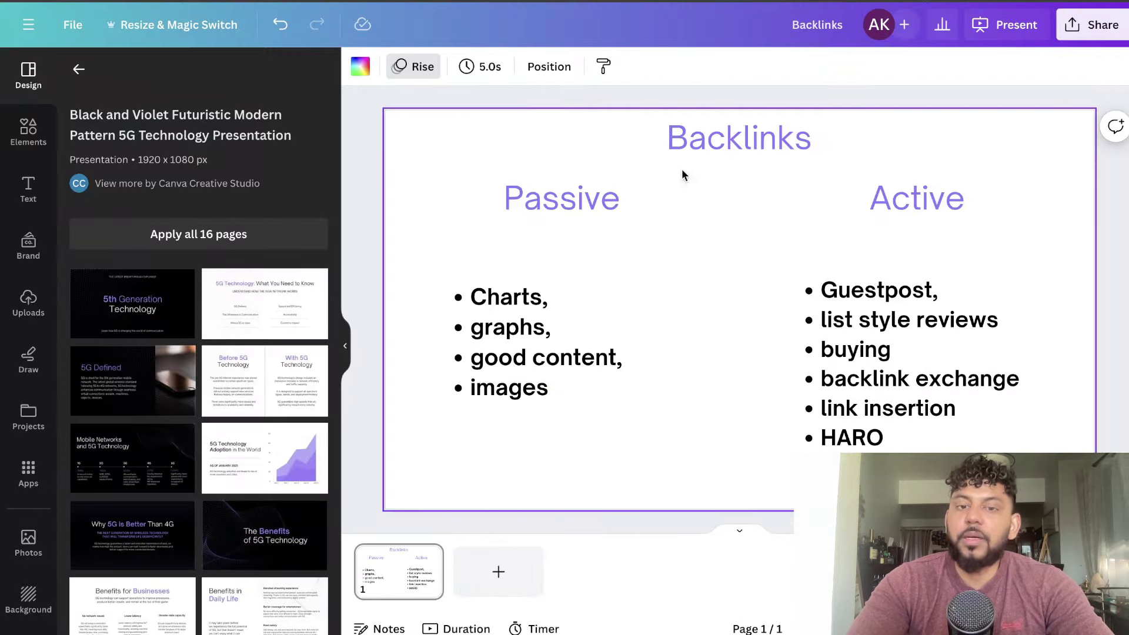
Highlight 'graphs,', 'good content,' and 'images' in the Passive examples list.
click(525, 333)
double_click(525, 330)
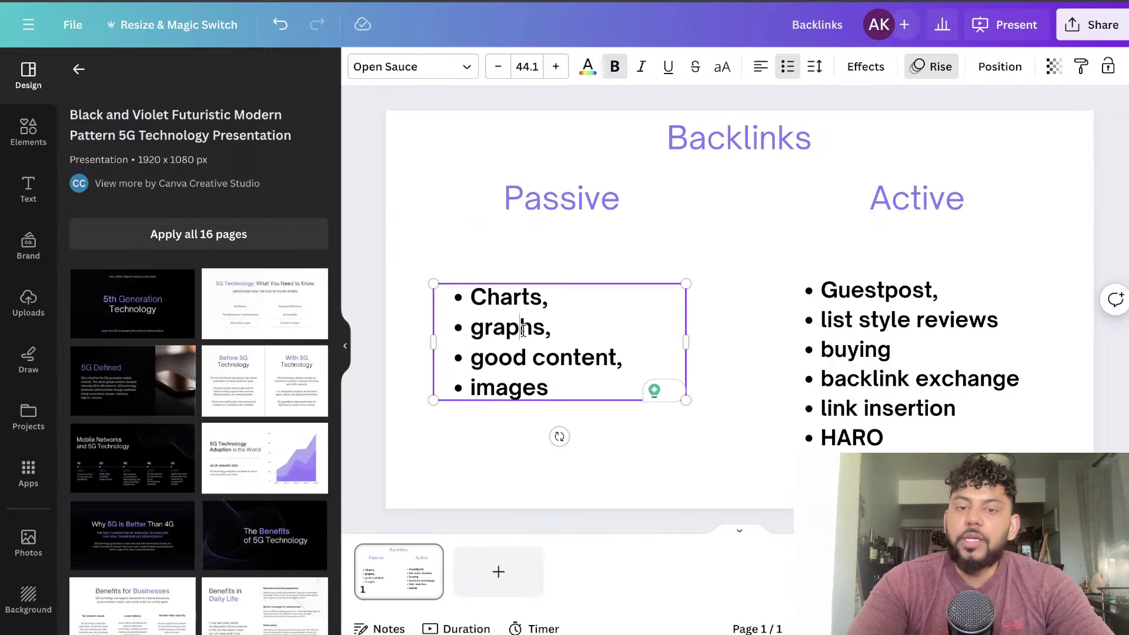
click(625, 348)
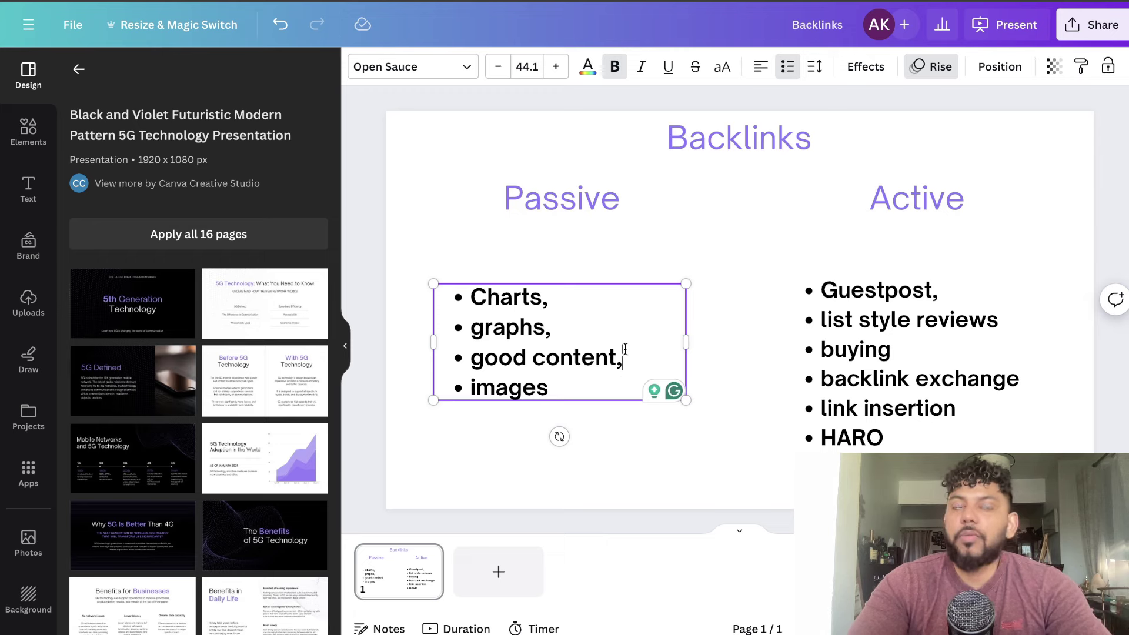
drag(622, 351, 471, 356)
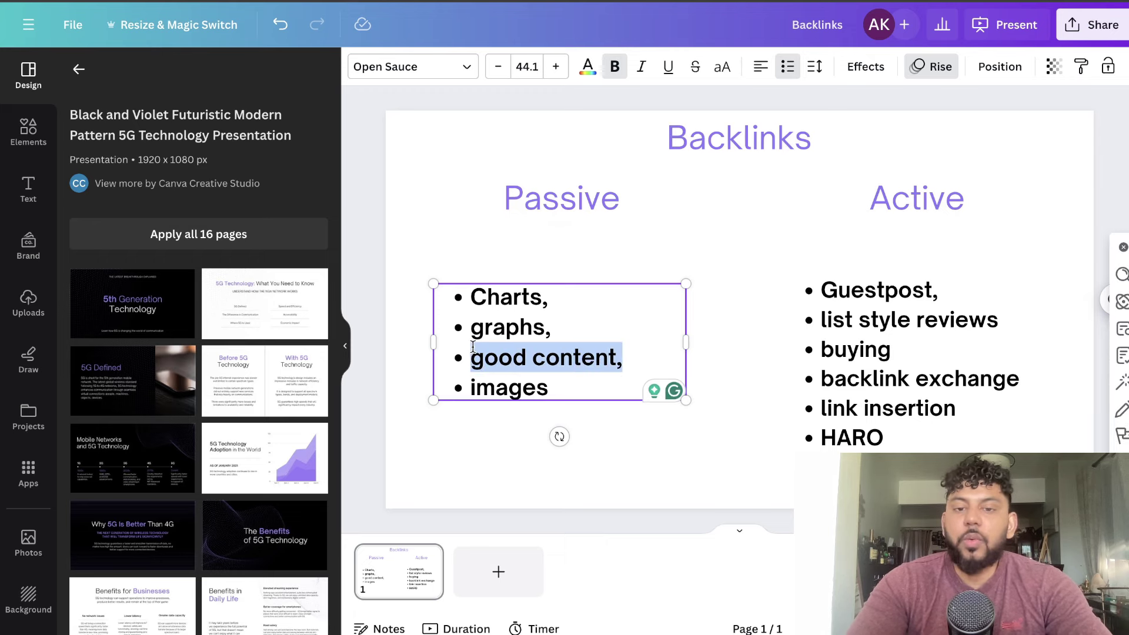
click(569, 431)
click(552, 391)
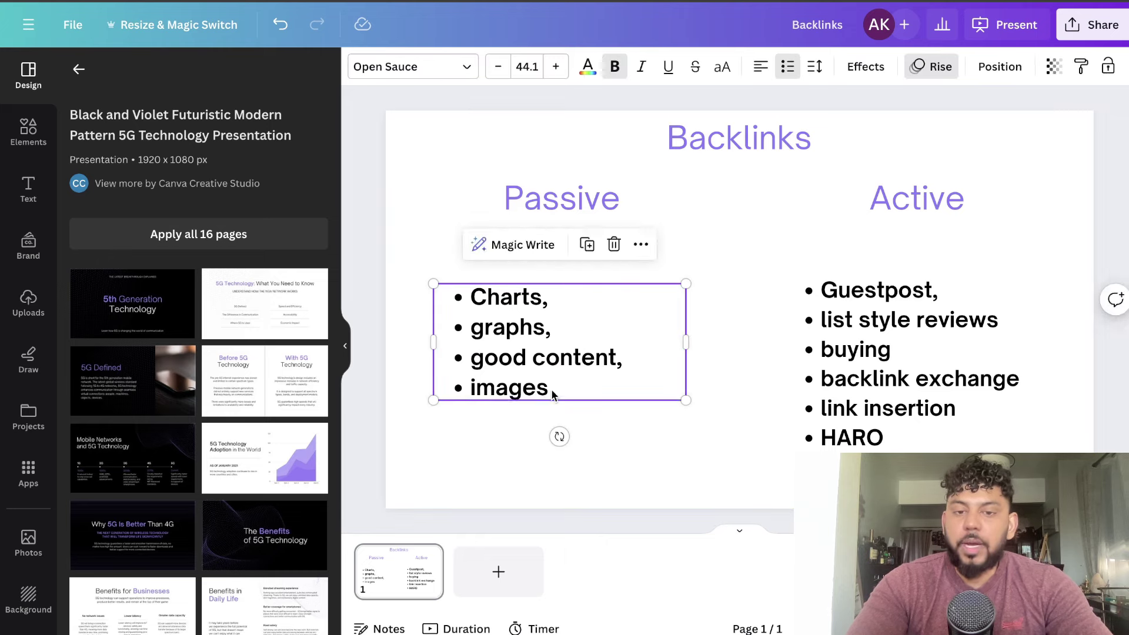
double_click(551, 390)
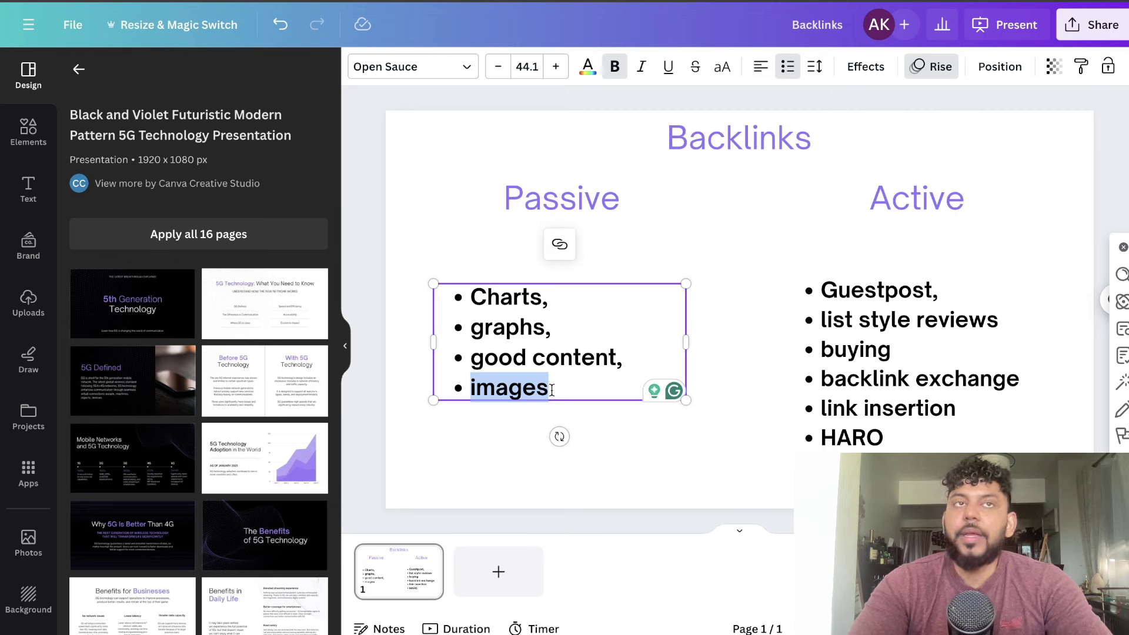
click(551, 391)
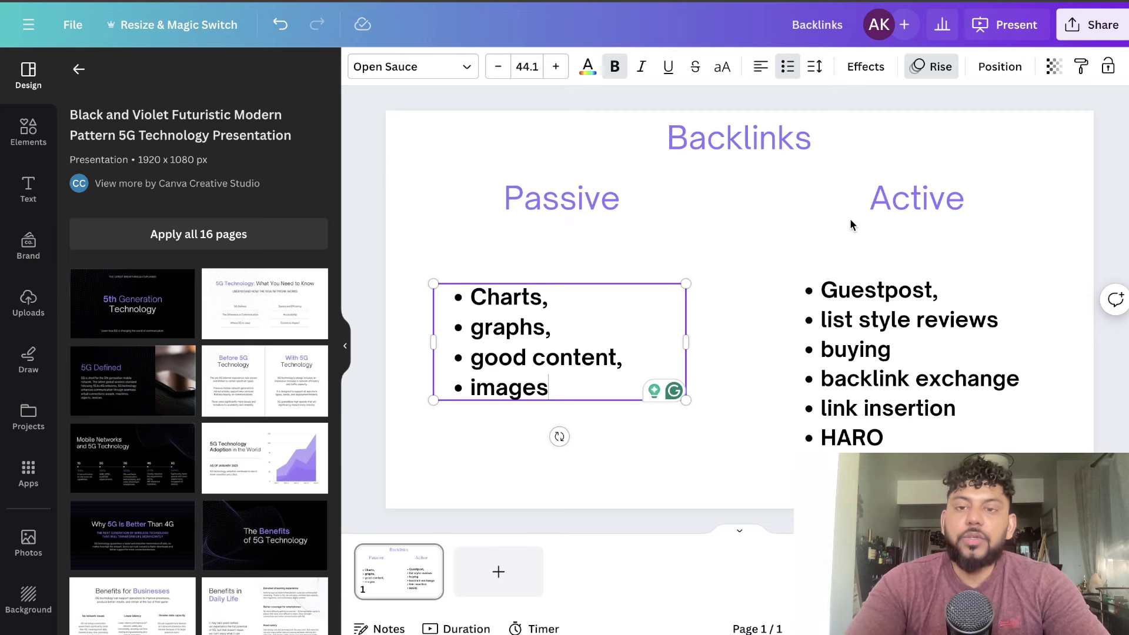
In the Active list, highlight 'Guestpost,' and retype the comma after it.
click(875, 195)
click(877, 290)
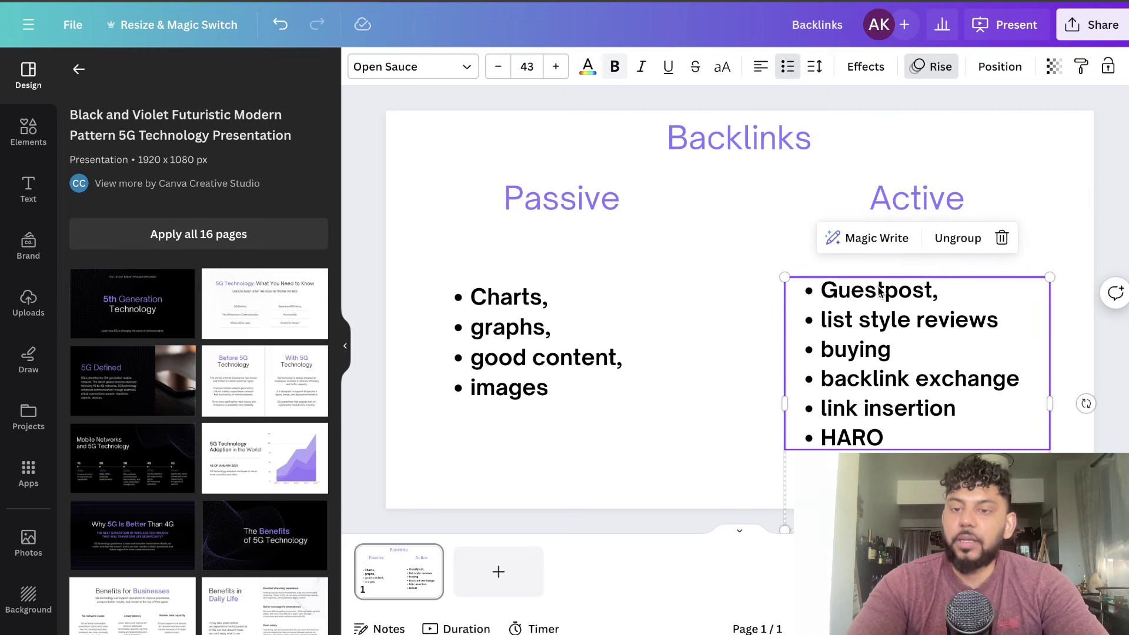
double_click(878, 288)
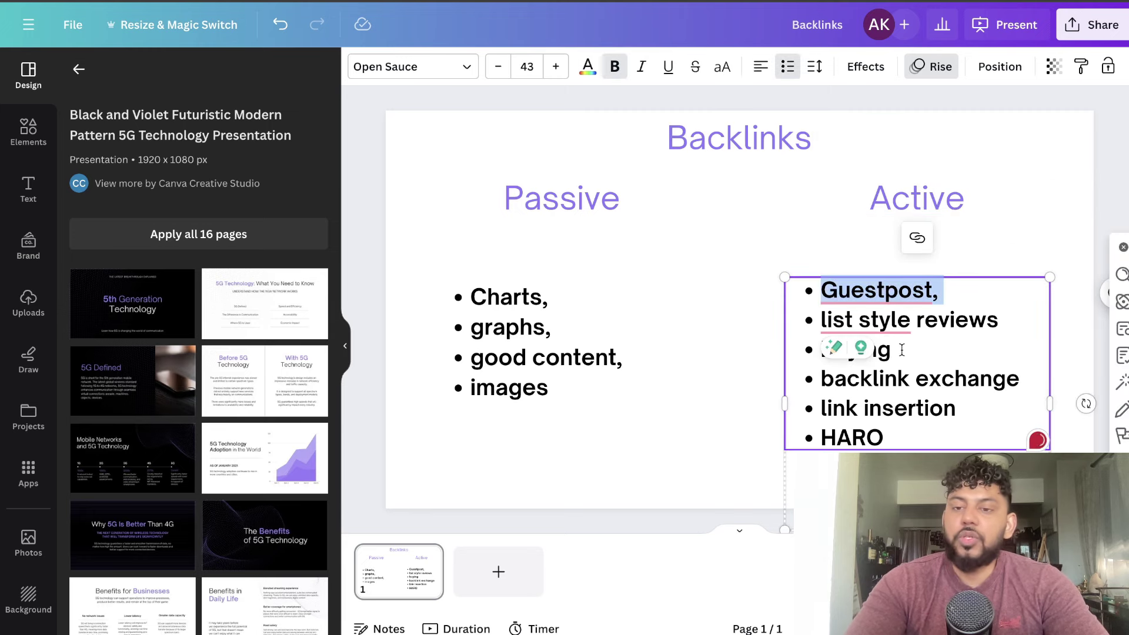
click(884, 438)
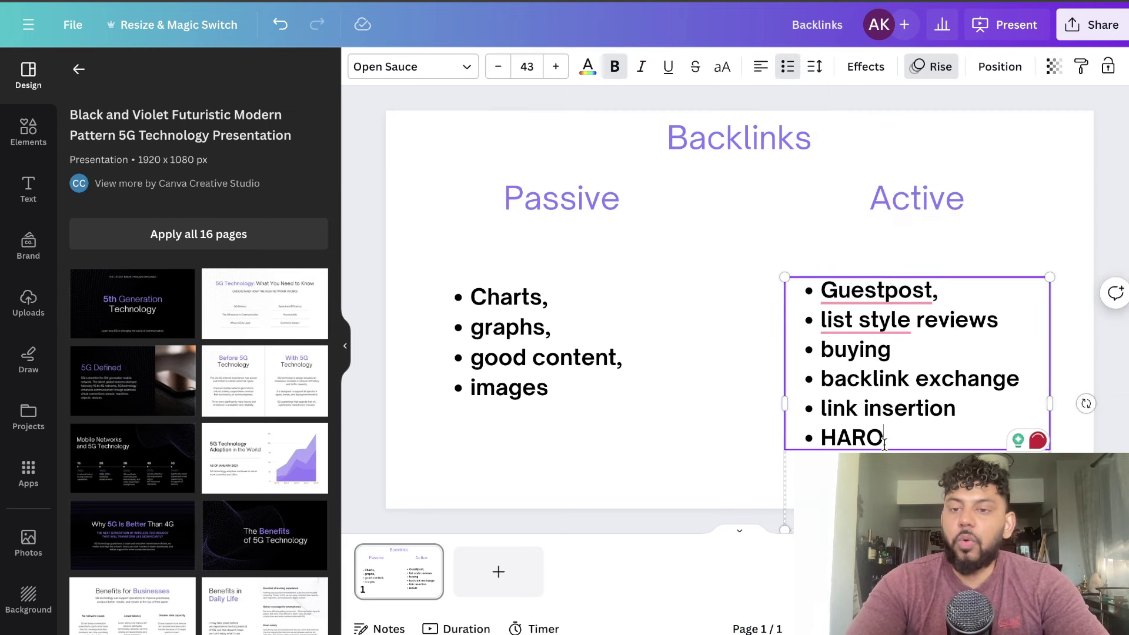
click(937, 291)
key(BackSpace)
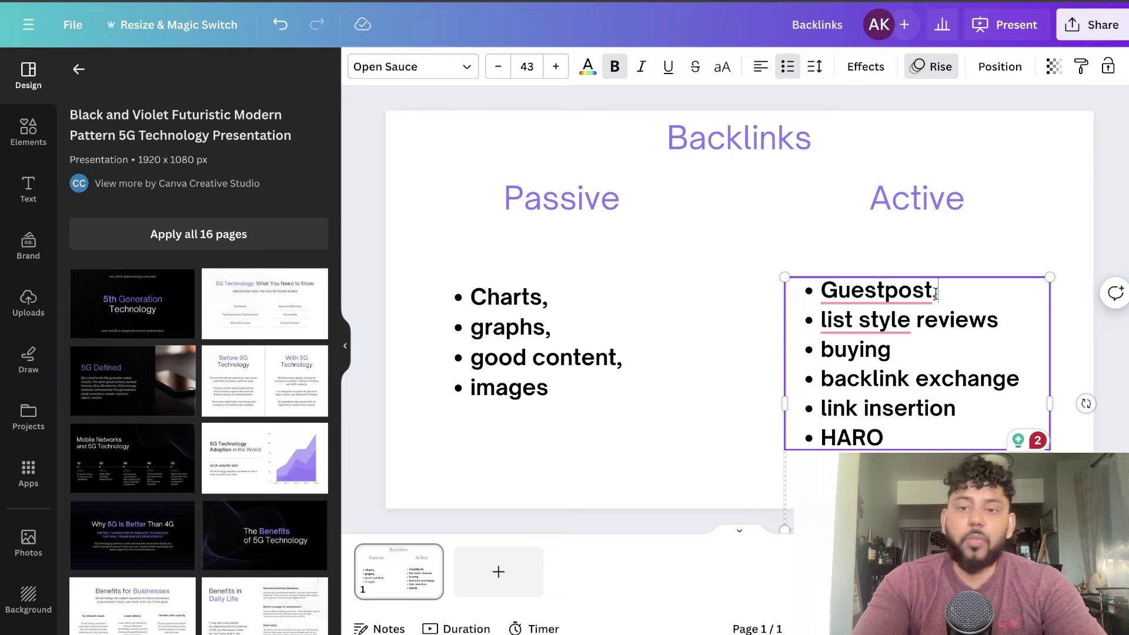
text(,)
double_click(935, 291)
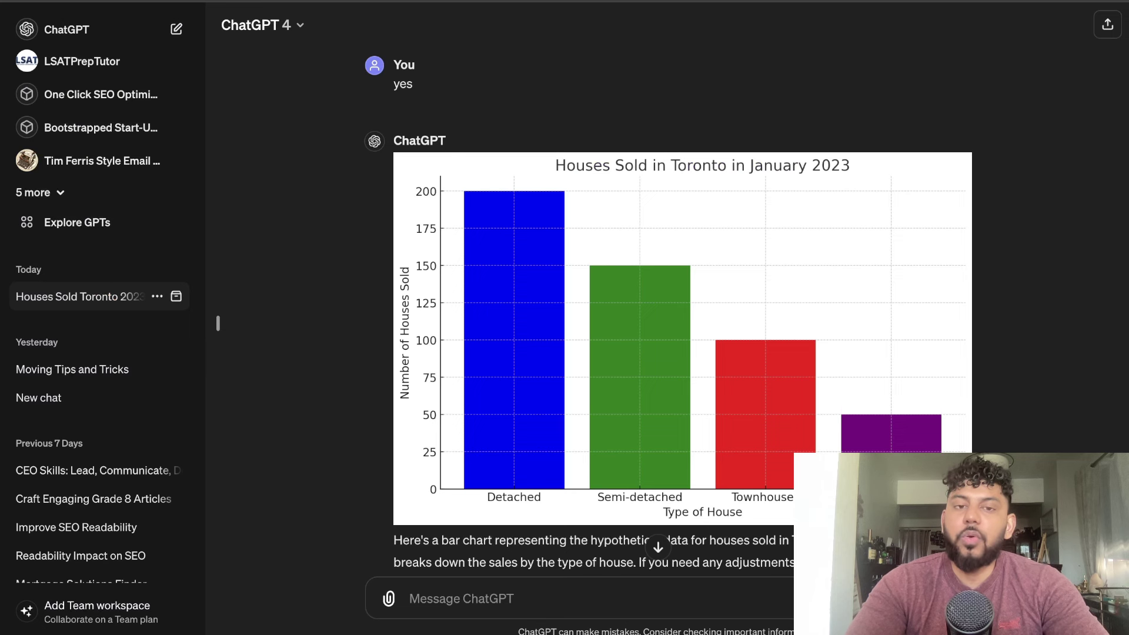
scroll(920, 149, down, 2)
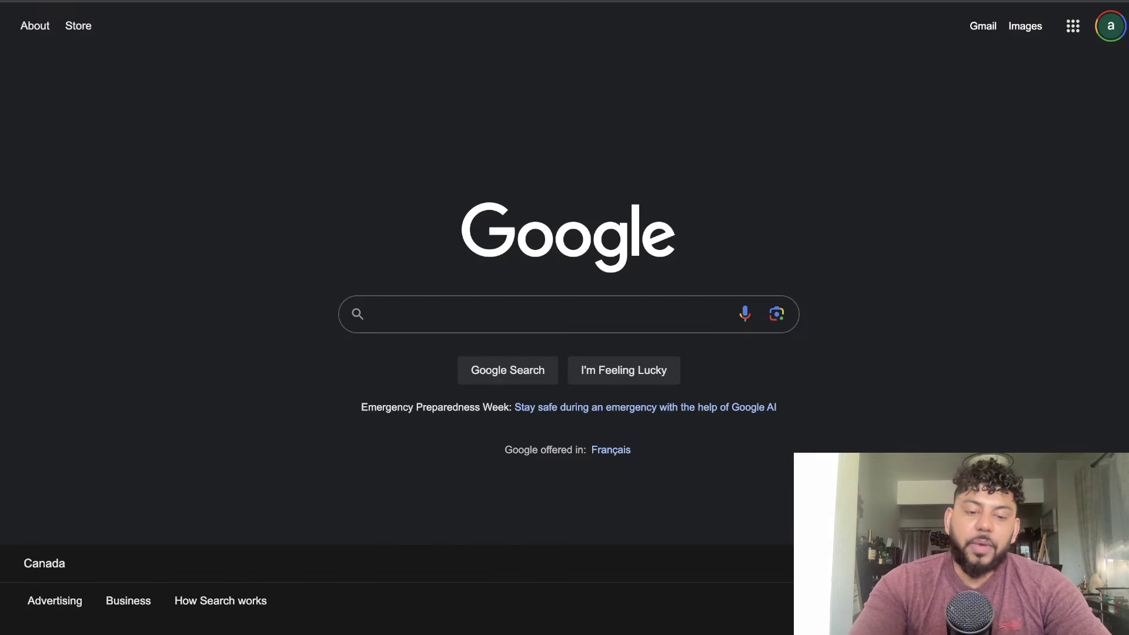
Search 'websites that allow guest posting' and open Outreach Monks' Top 15 Free Guest Posting Sites article.
text(re)
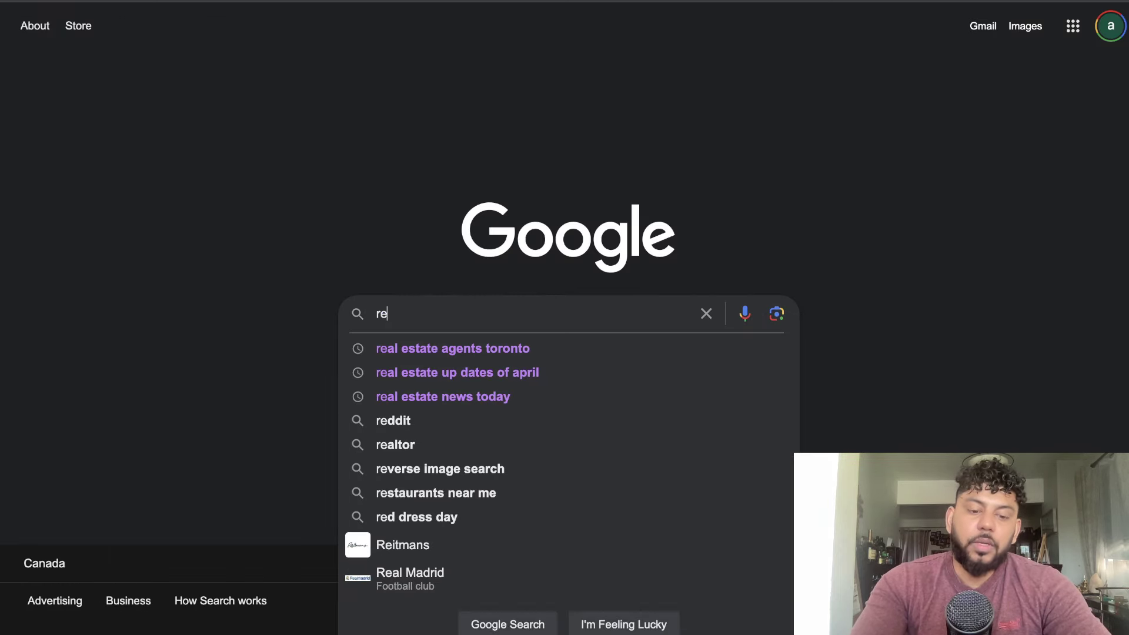
key(BackSpace)
key(BackSpace)
text(we)
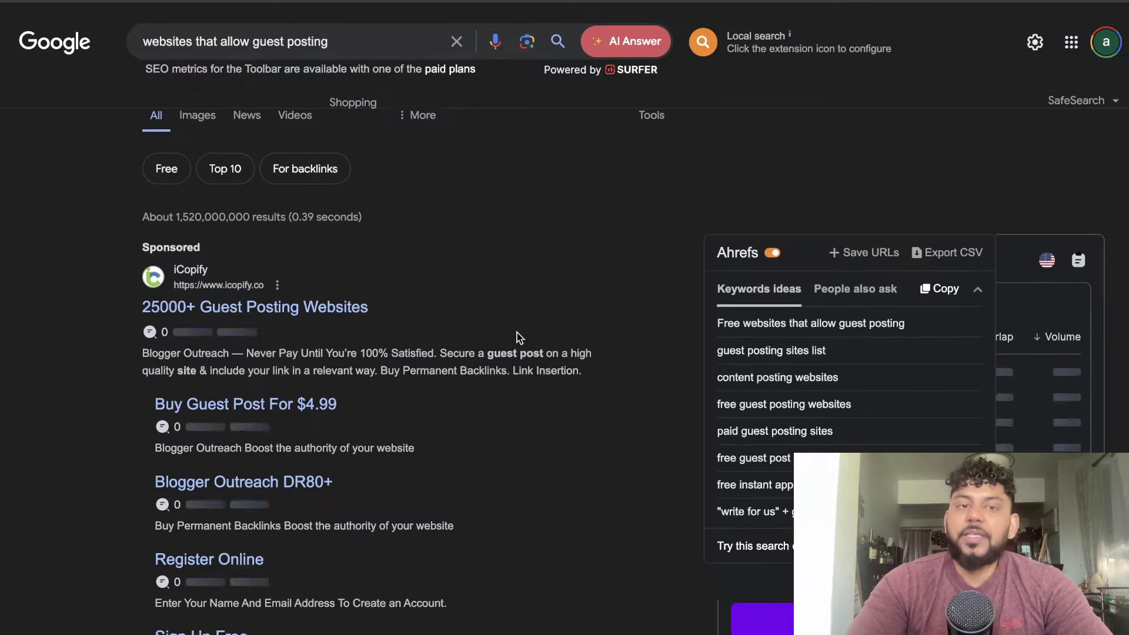
scroll(517, 336, down, 4)
scroll(520, 337, down, 9)
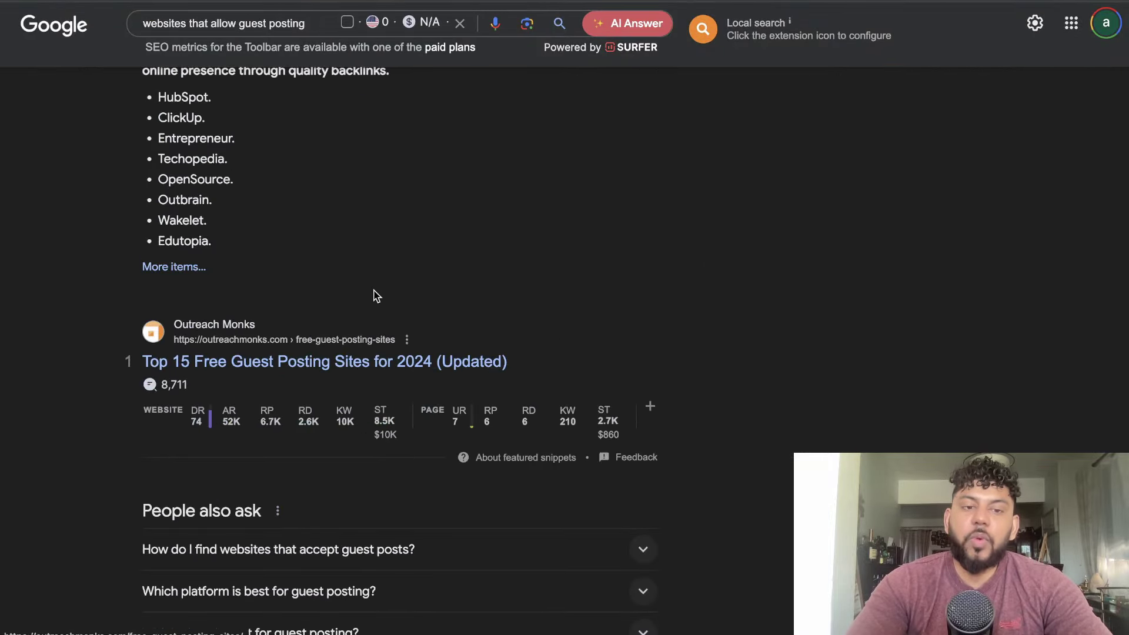
scroll(373, 294, down, 1)
click(361, 323)
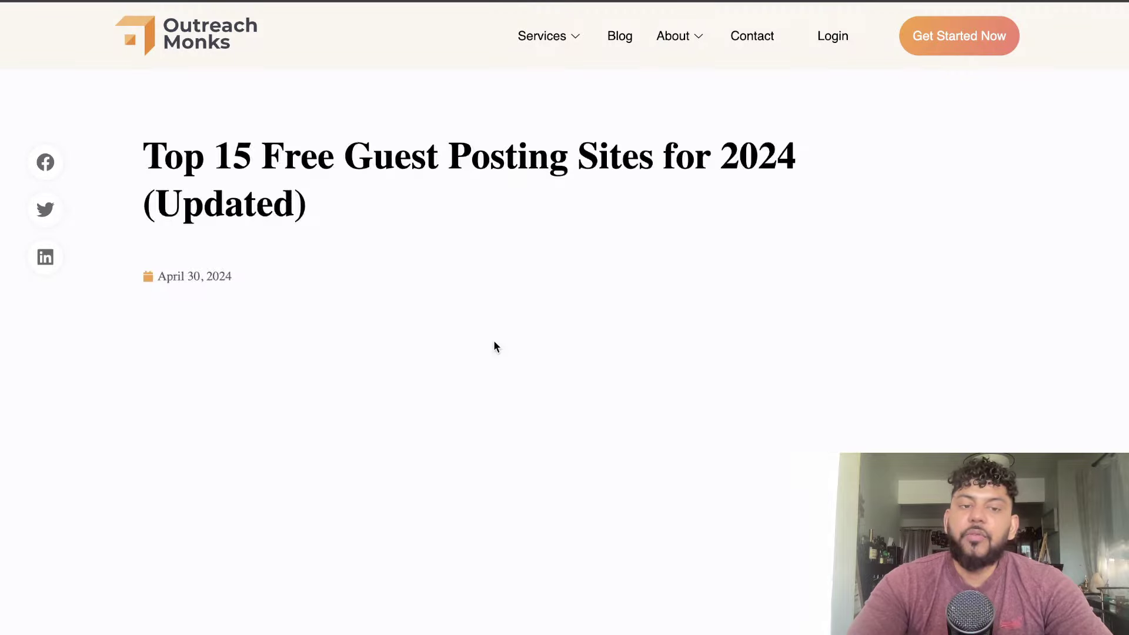
Scroll through the Outreach Monks article and open BloggersPassion's 300+ guest posting sites list.
scroll(494, 343, down, 5)
scroll(494, 343, down, 9)
scroll(493, 344, up, 15)
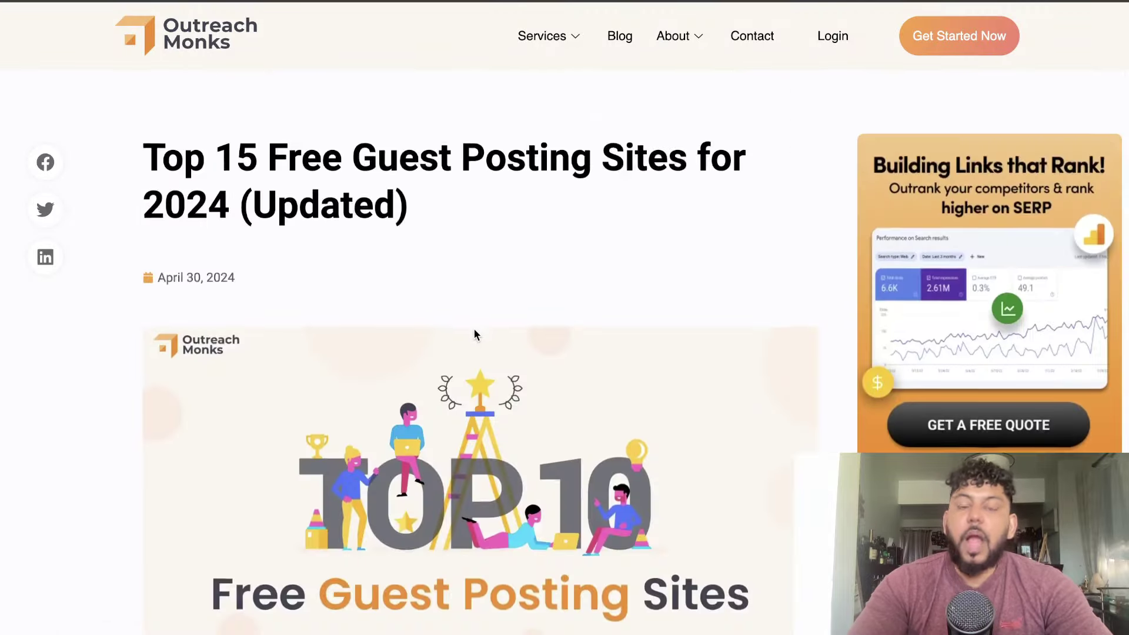
scroll(474, 330, down, 9)
scroll(474, 330, down, 10)
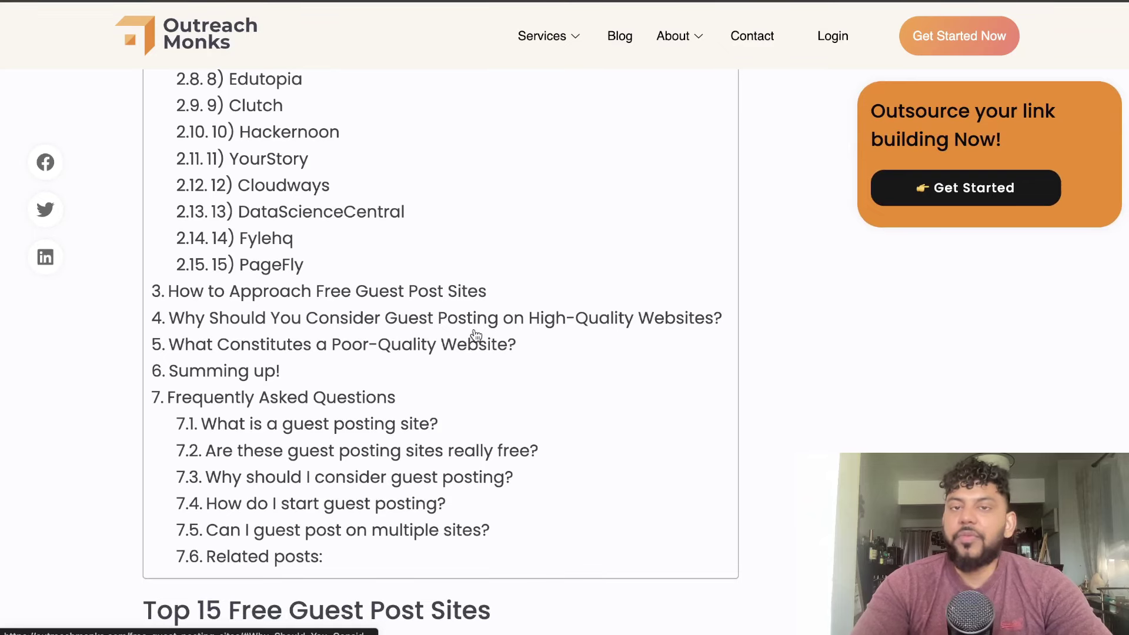
scroll(476, 335, down, 4)
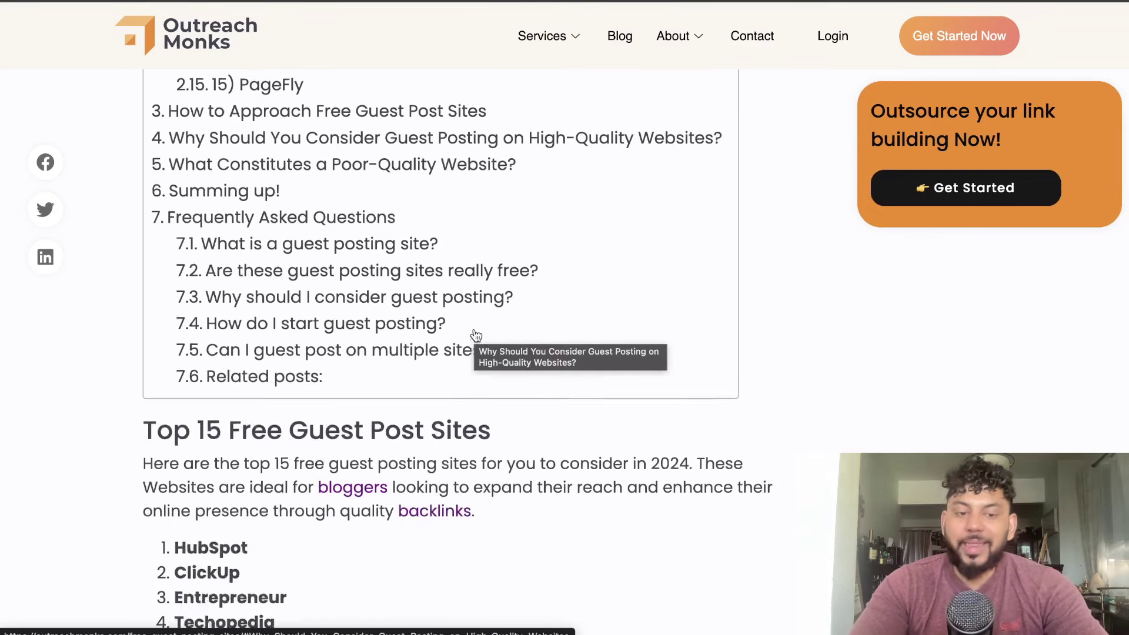
scroll(475, 335, down, 8)
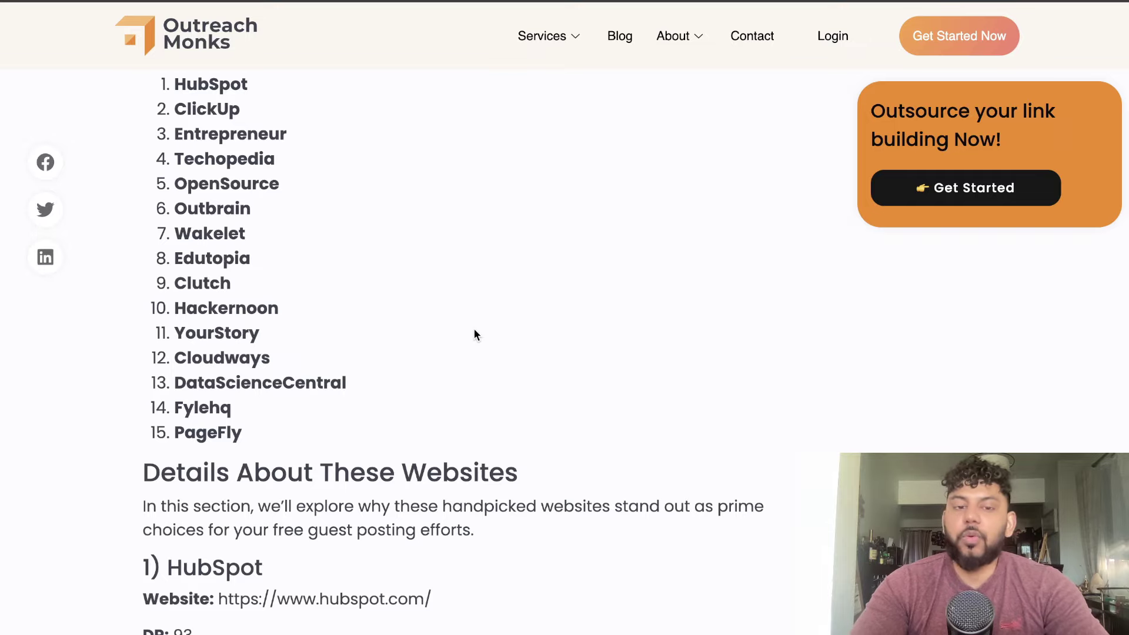
scroll(476, 335, down, 7)
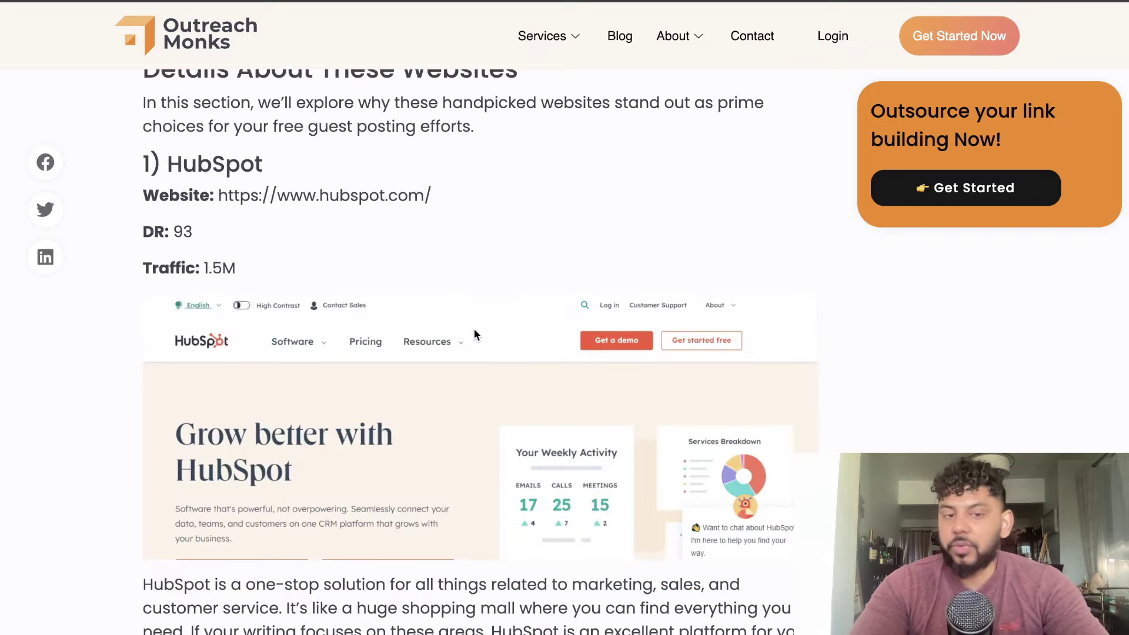
scroll(475, 335, down, 12)
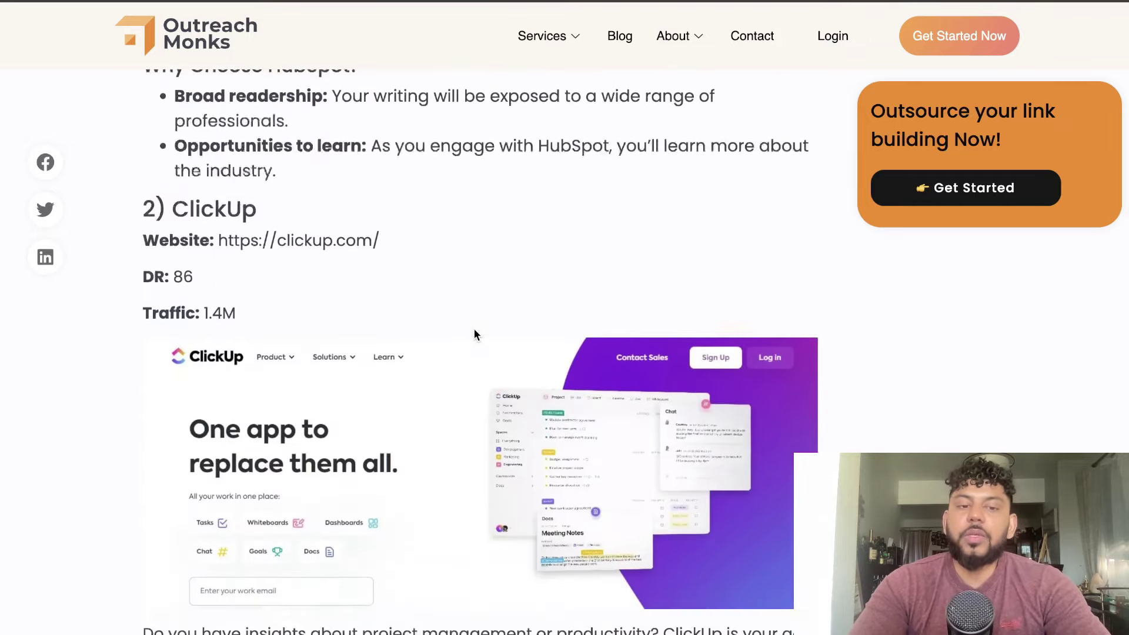
scroll(474, 333, down, 6)
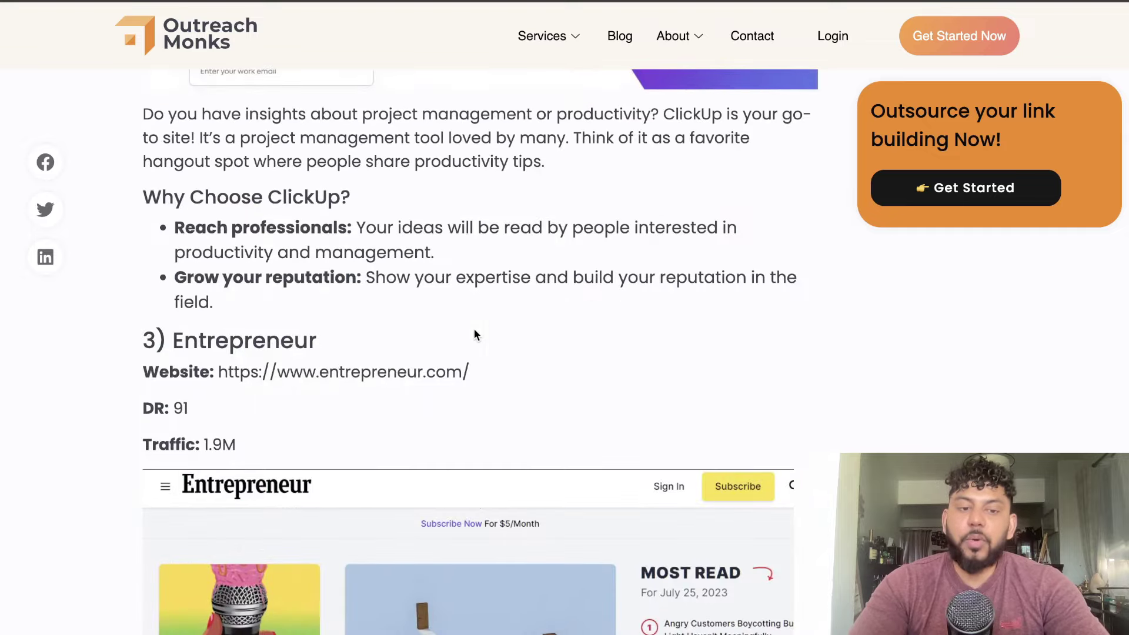
scroll(474, 334, up, 9)
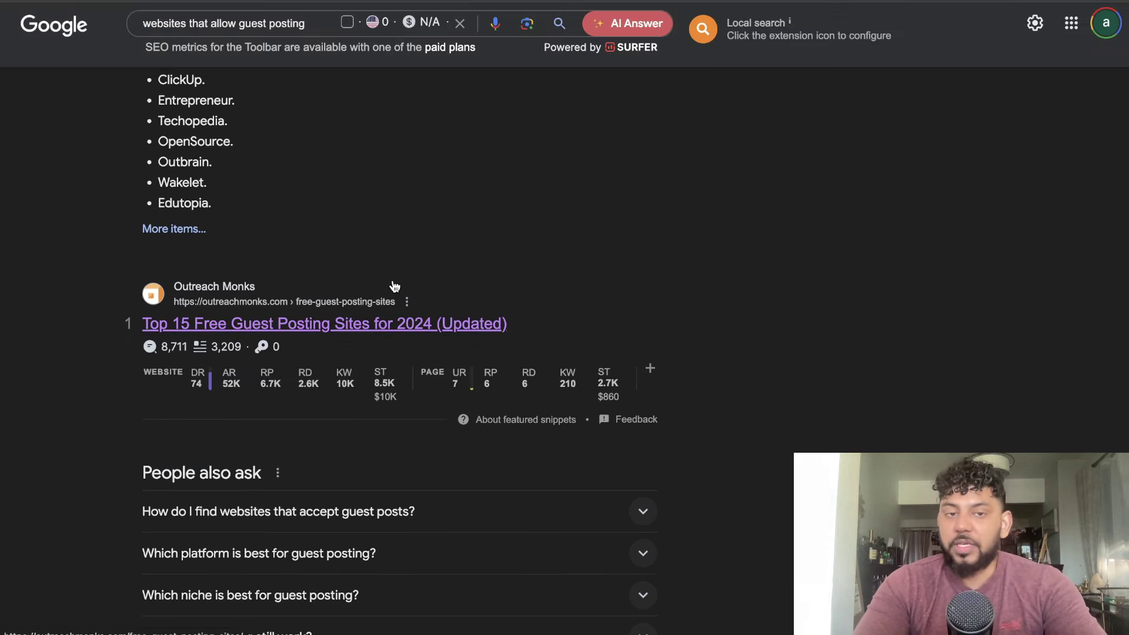
scroll(564, 194, down, 8)
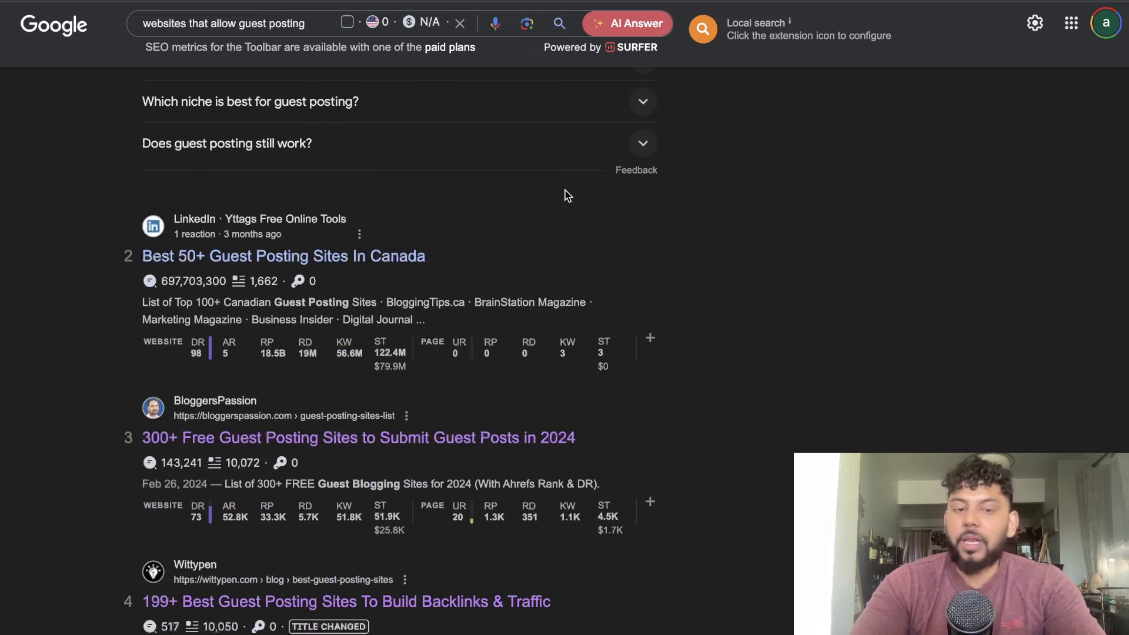
scroll(376, 242, down, 3)
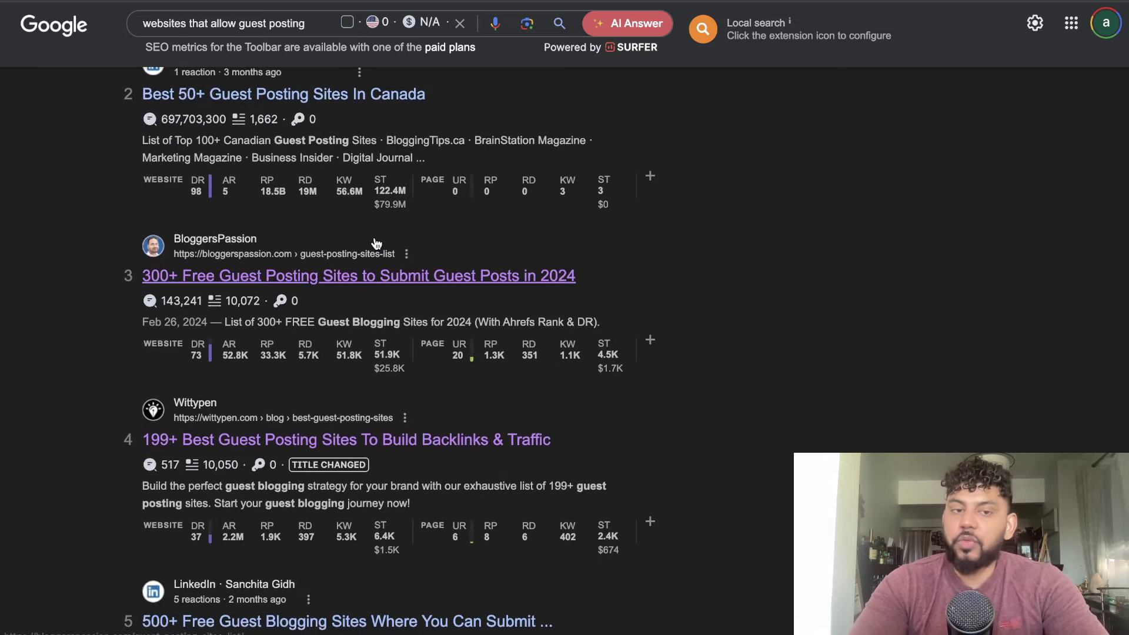
click(363, 276)
Jump to the Real Estate write-for-us list and open International Living's Write For page.
scroll(432, 299, down, 20)
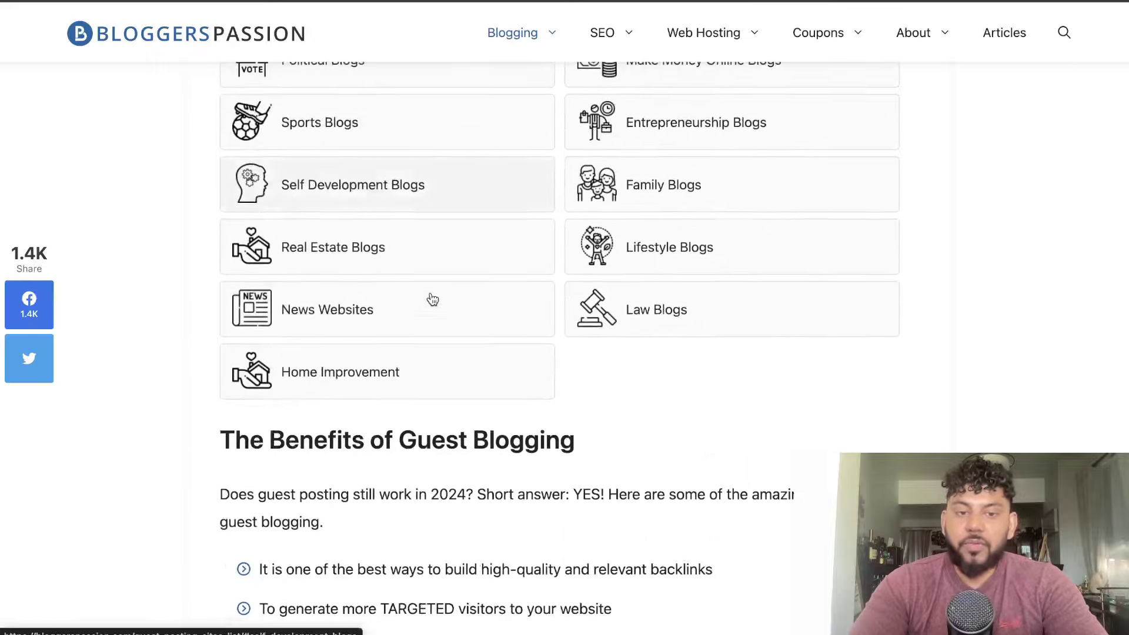
click(322, 171)
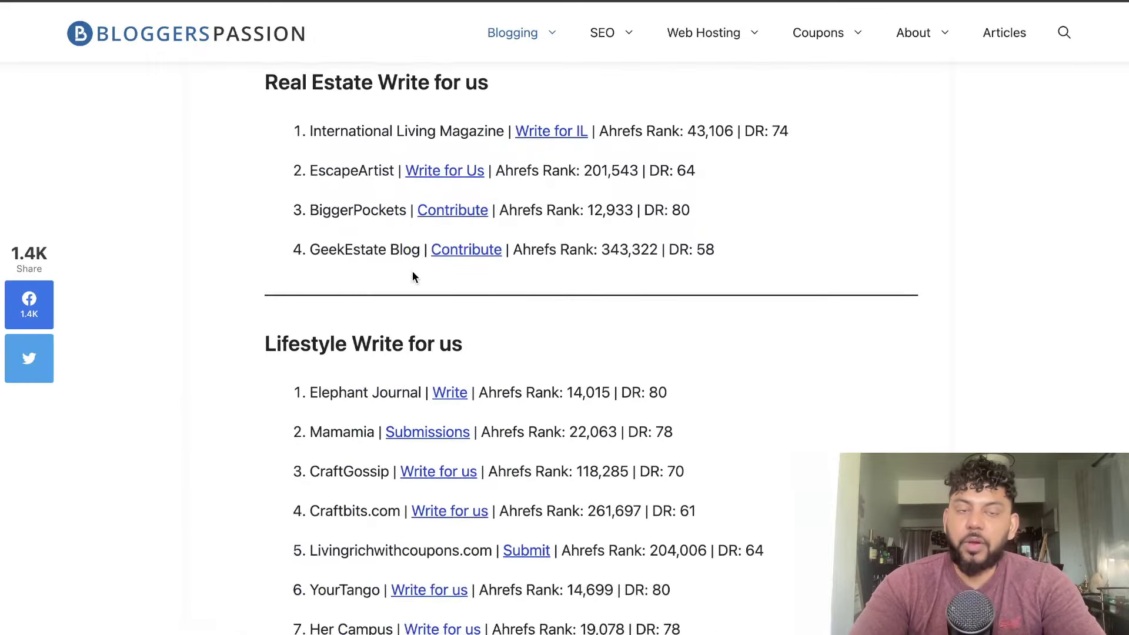
click(545, 178)
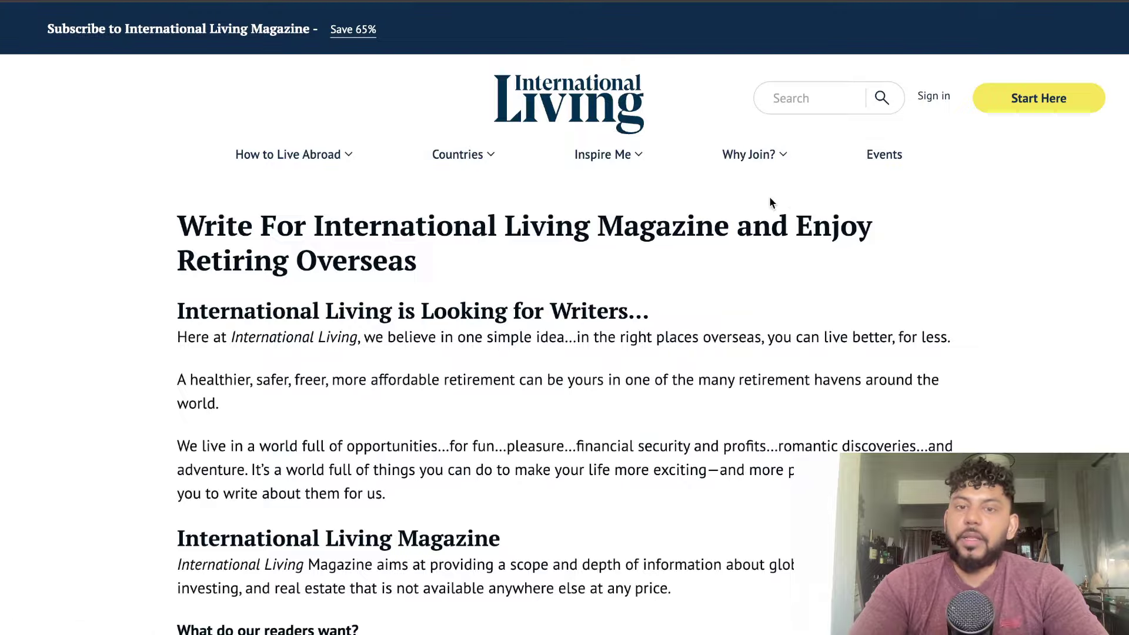
Scroll through International Living's writer guidelines, then close the tab to return to the guest post list.
scroll(646, 214, down, 20)
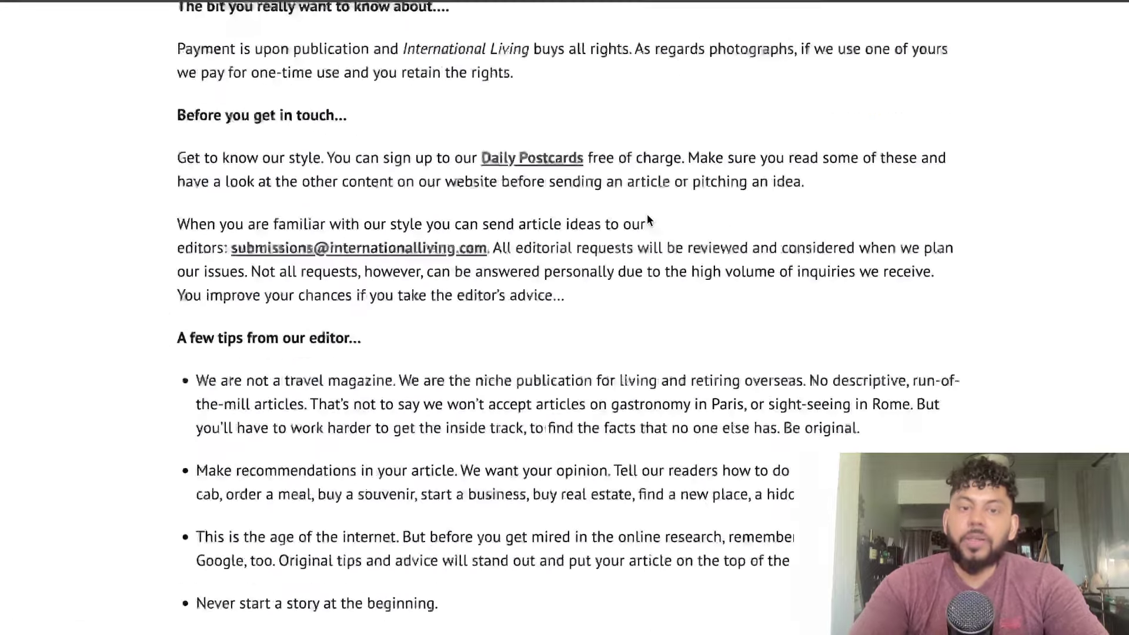
scroll(646, 214, down, 7)
scroll(647, 214, up, 20)
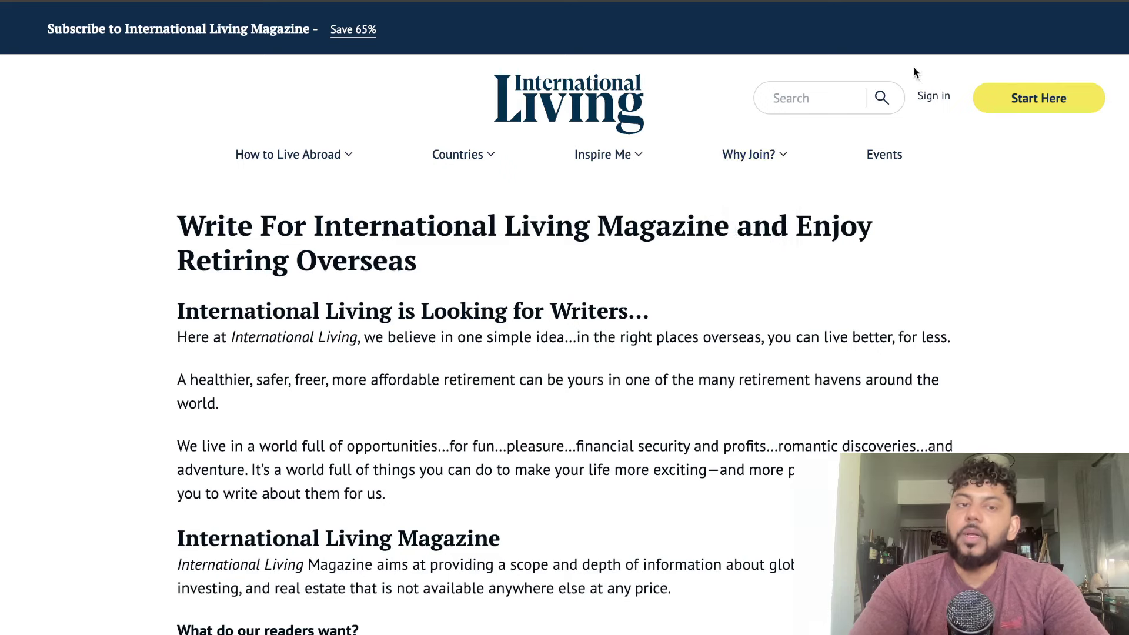
key(ctrl+w)
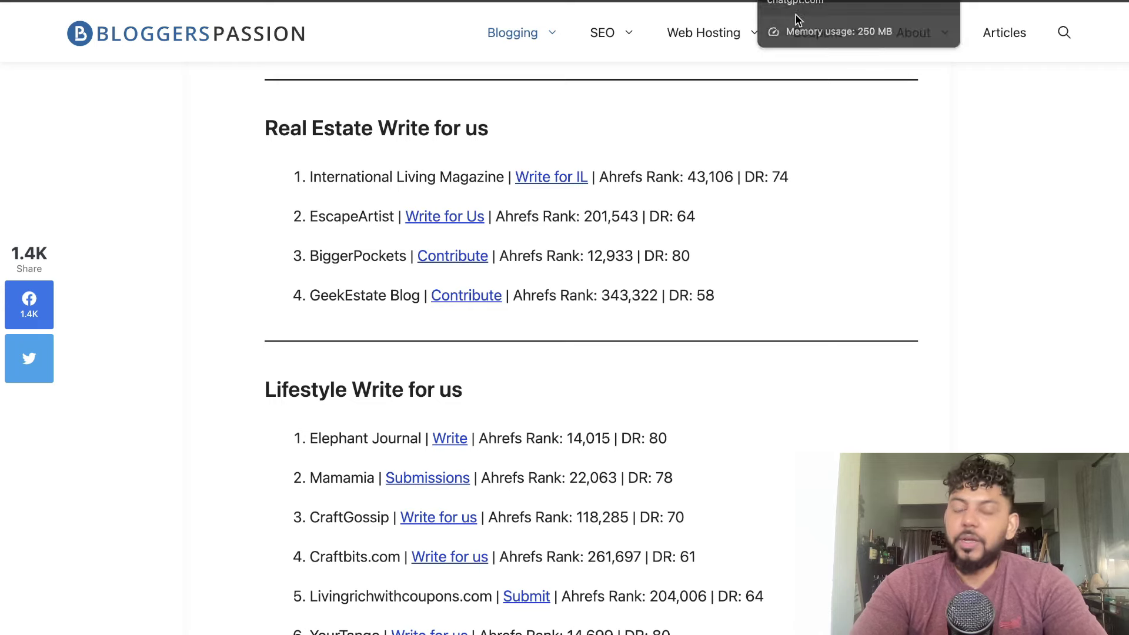
Return to the Canva Backlinks slide and place the cursor in the Active list text.
mouse_move(770, 125)
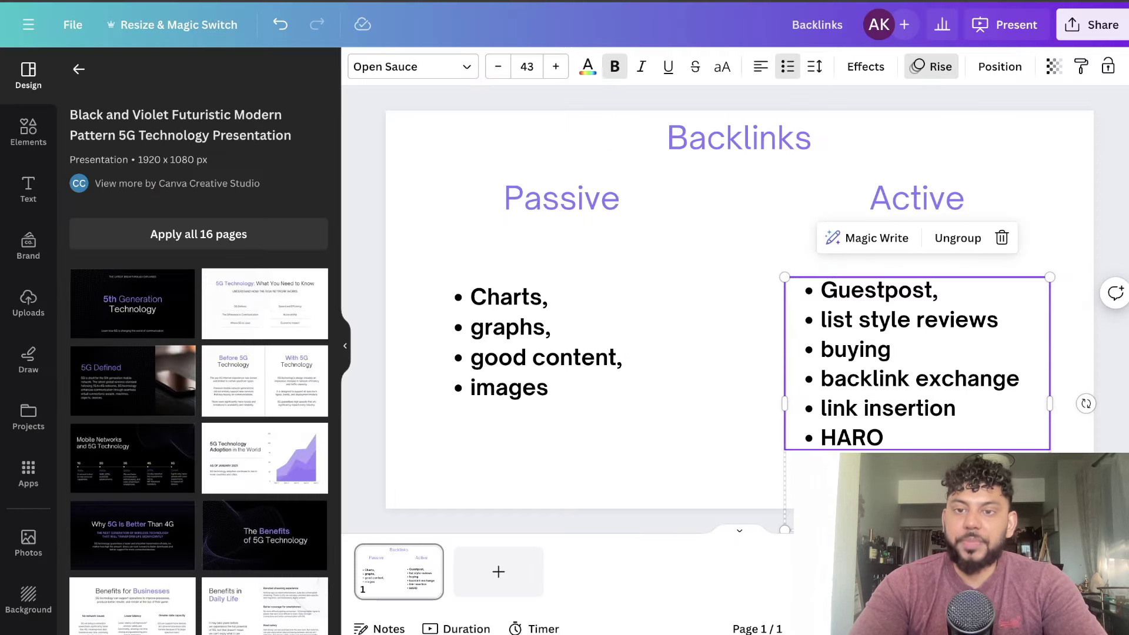
click(991, 323)
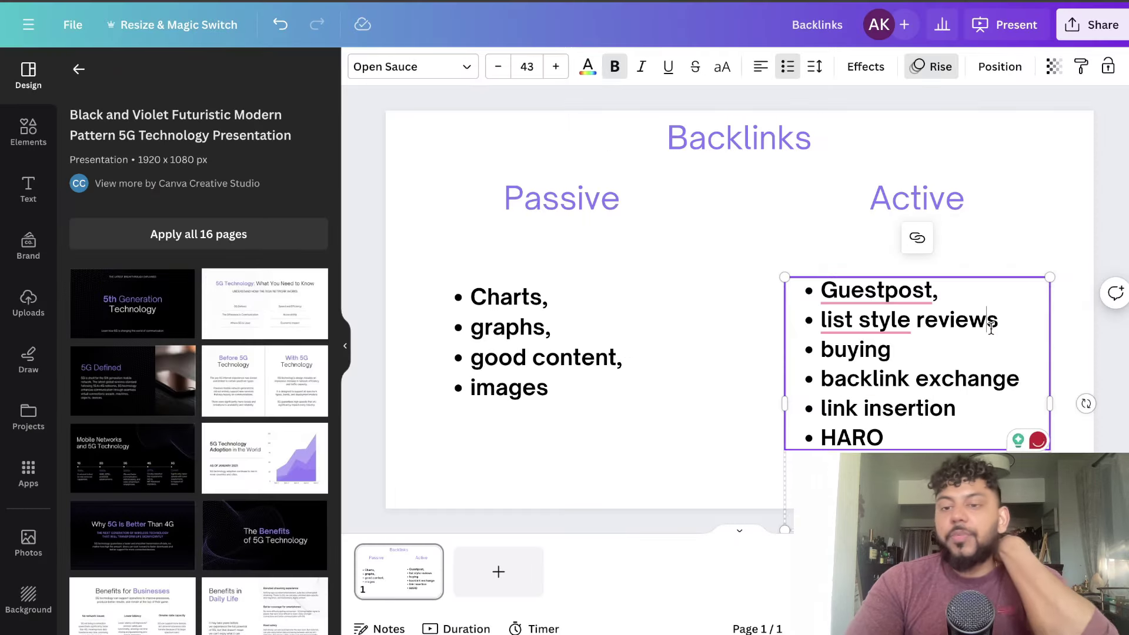
triple_click(991, 324)
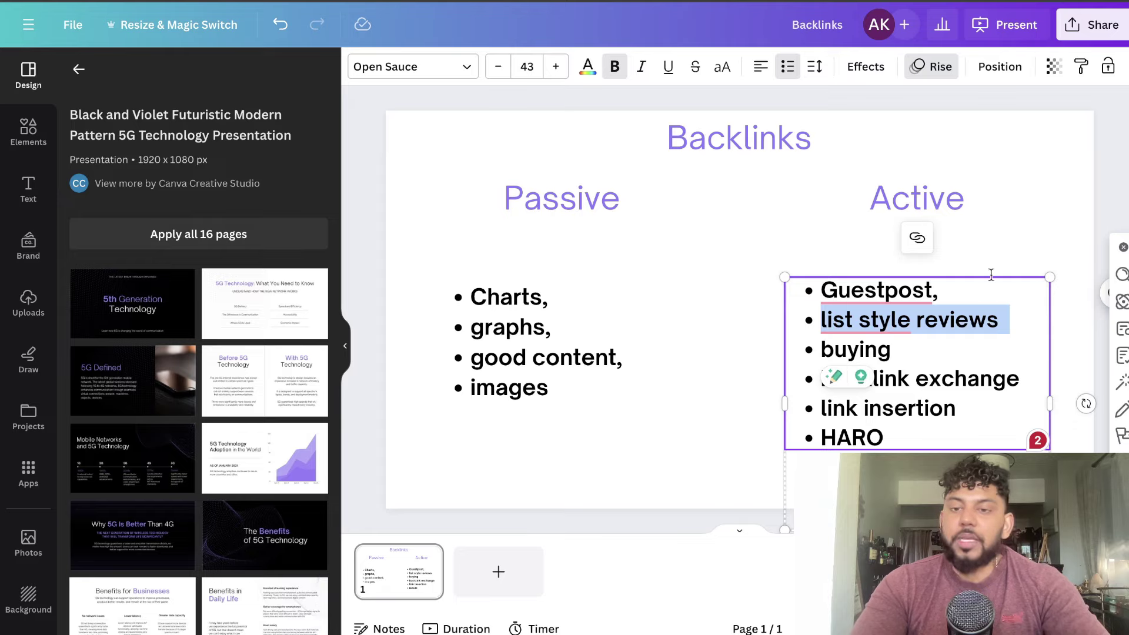
click(979, 231)
key(ctrl+Up)
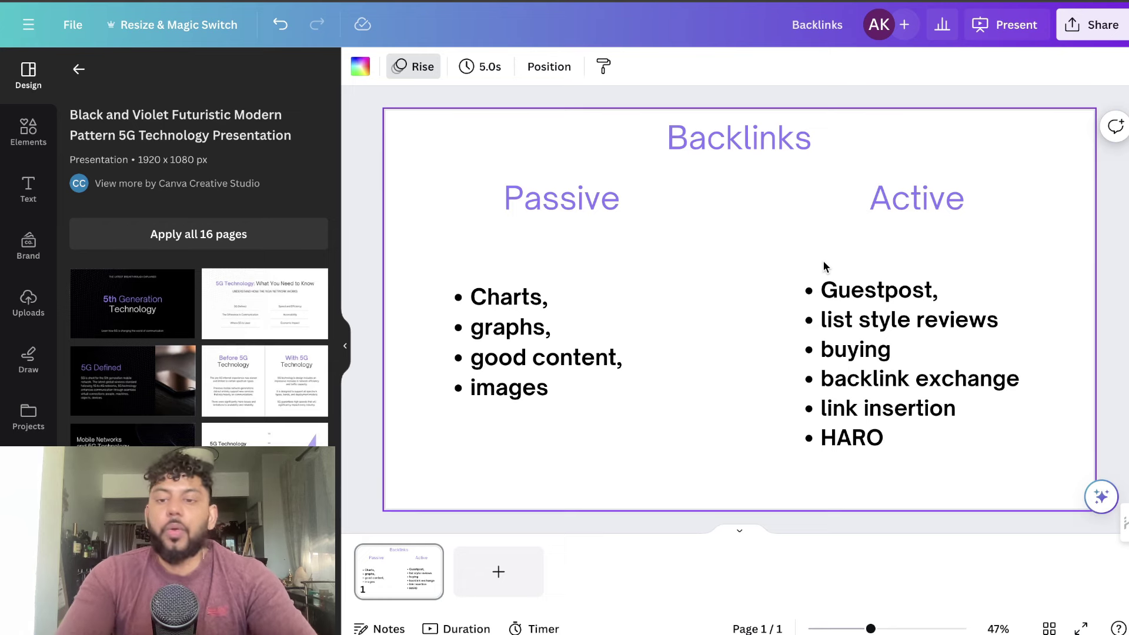
triple_click(868, 322)
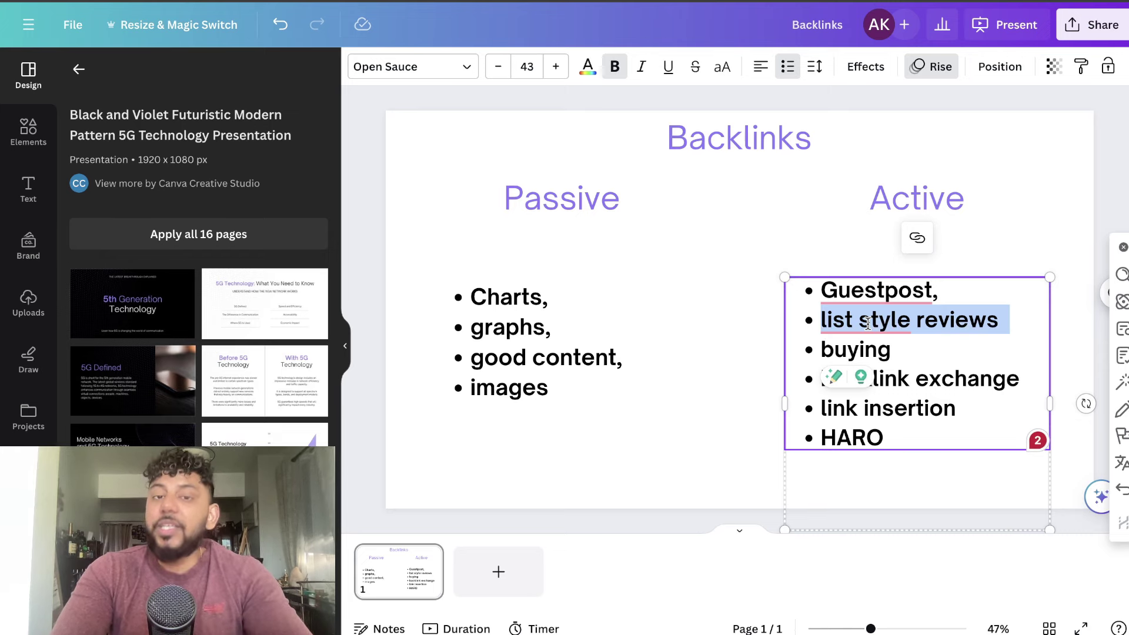
key(Escape)
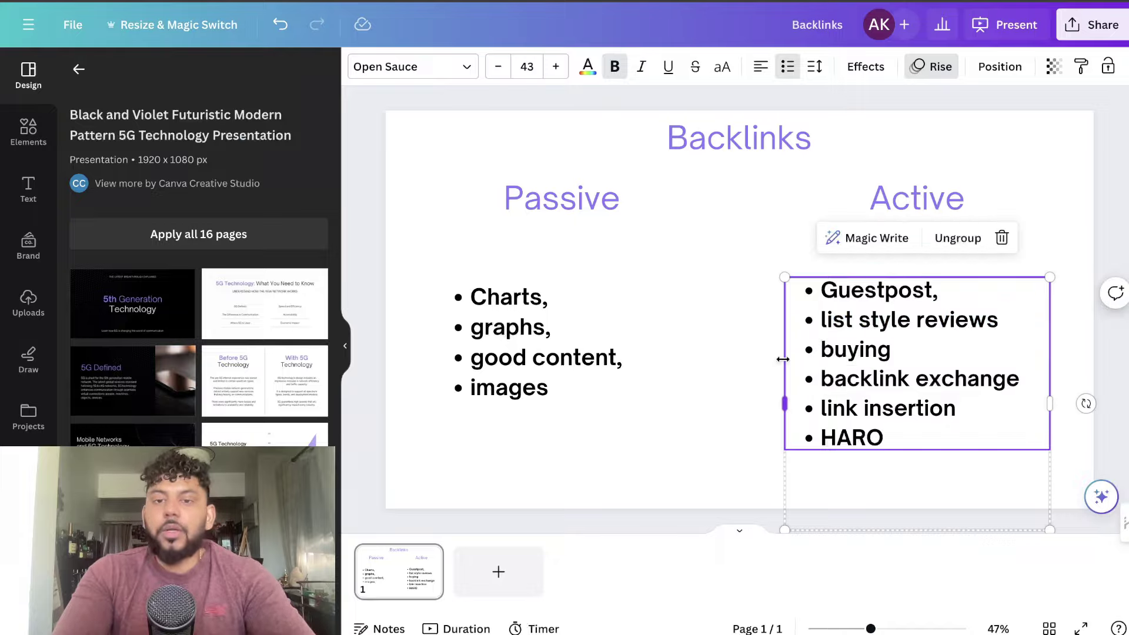
double_click(925, 345)
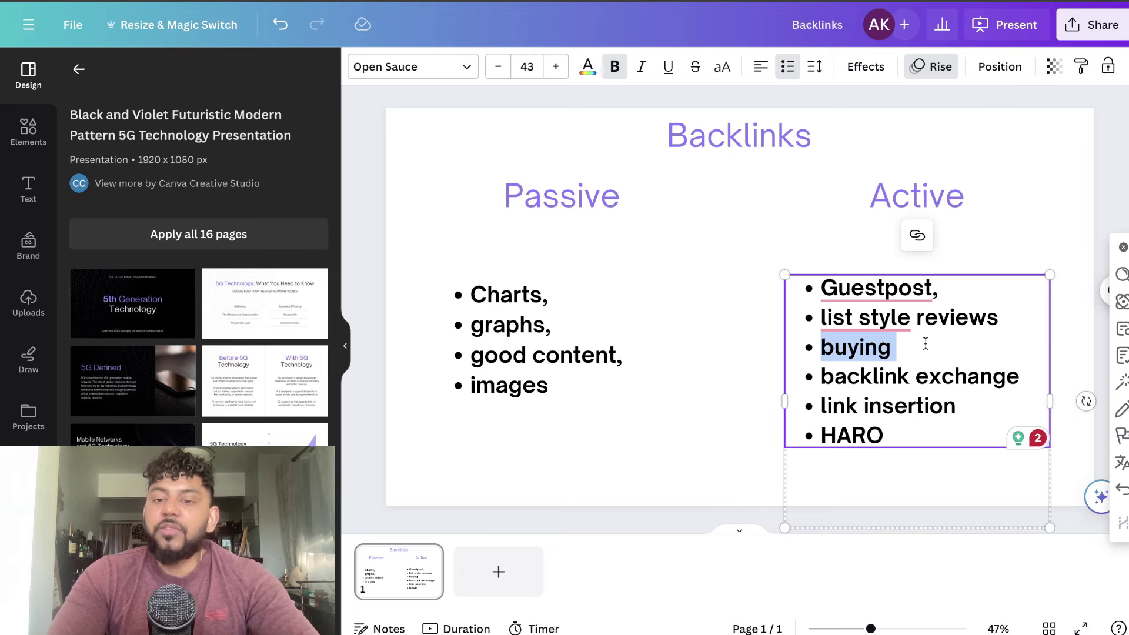
Select the 'backlink exchange' and 'link insertion' lines in the Active list.
scroll(925, 344, down, 1)
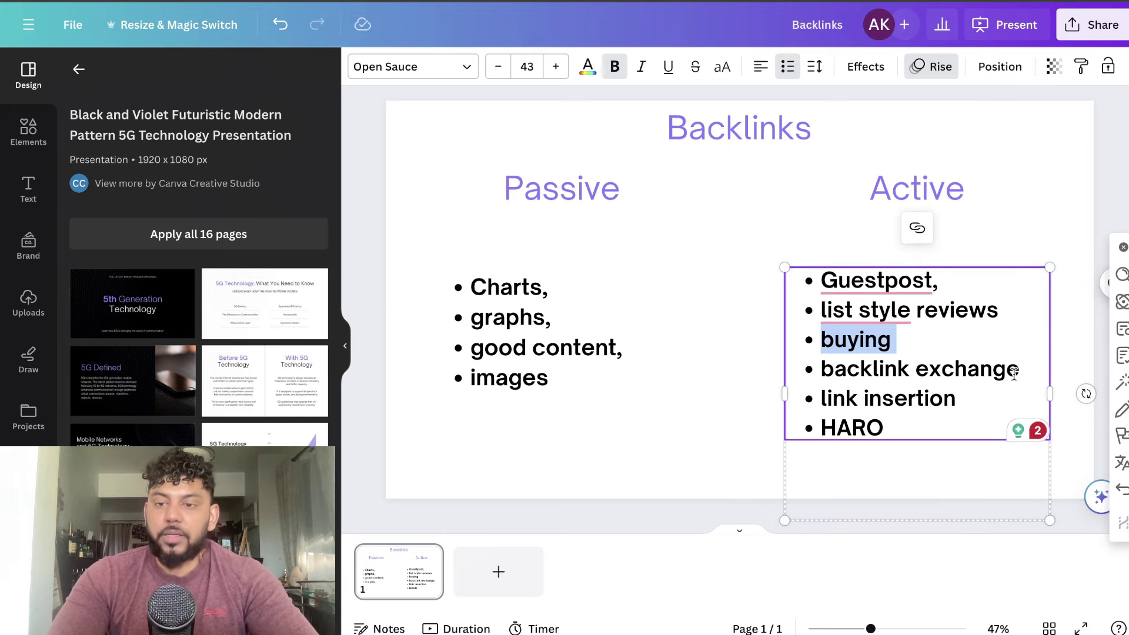
drag(1020, 370, 819, 371)
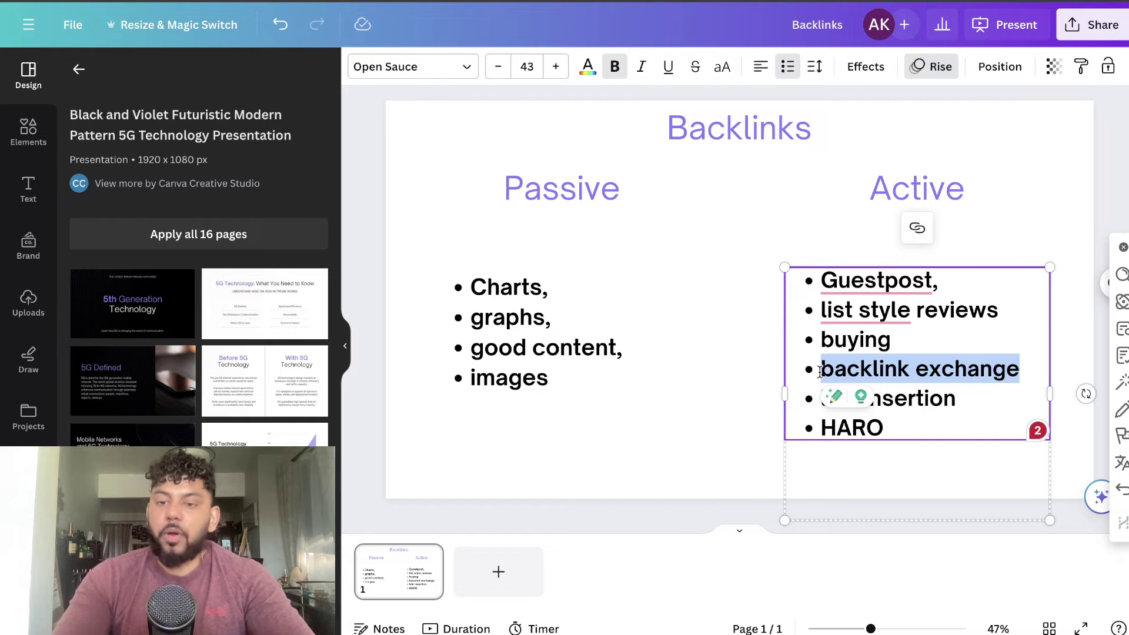
drag(994, 393, 821, 398)
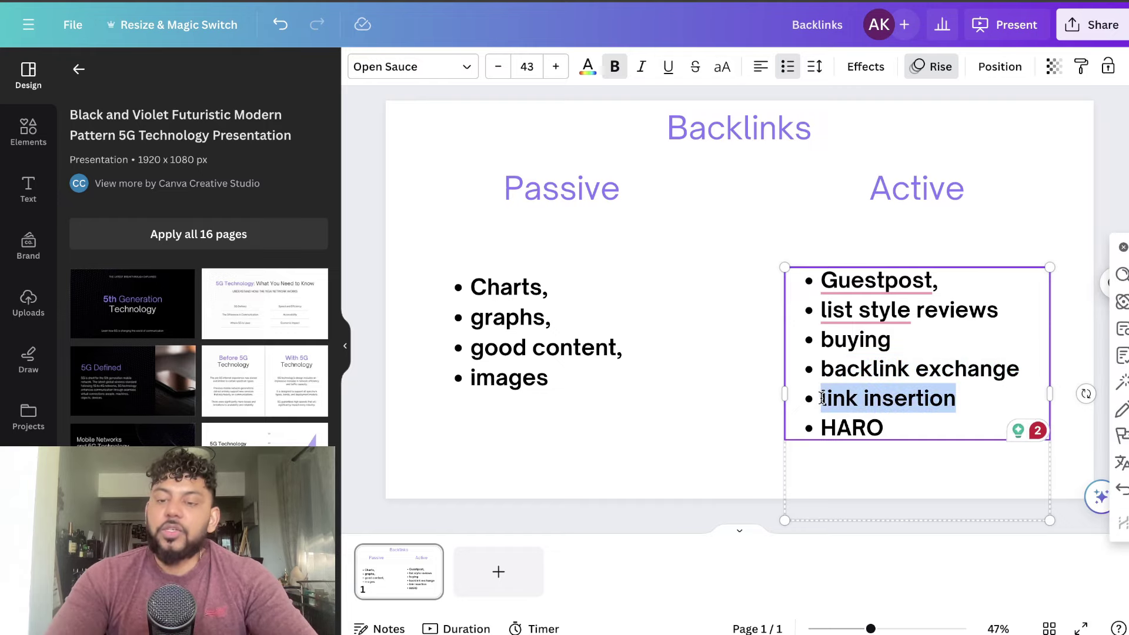
click(907, 397)
Select the word 'HARO' in the Active list.
key(super+t)
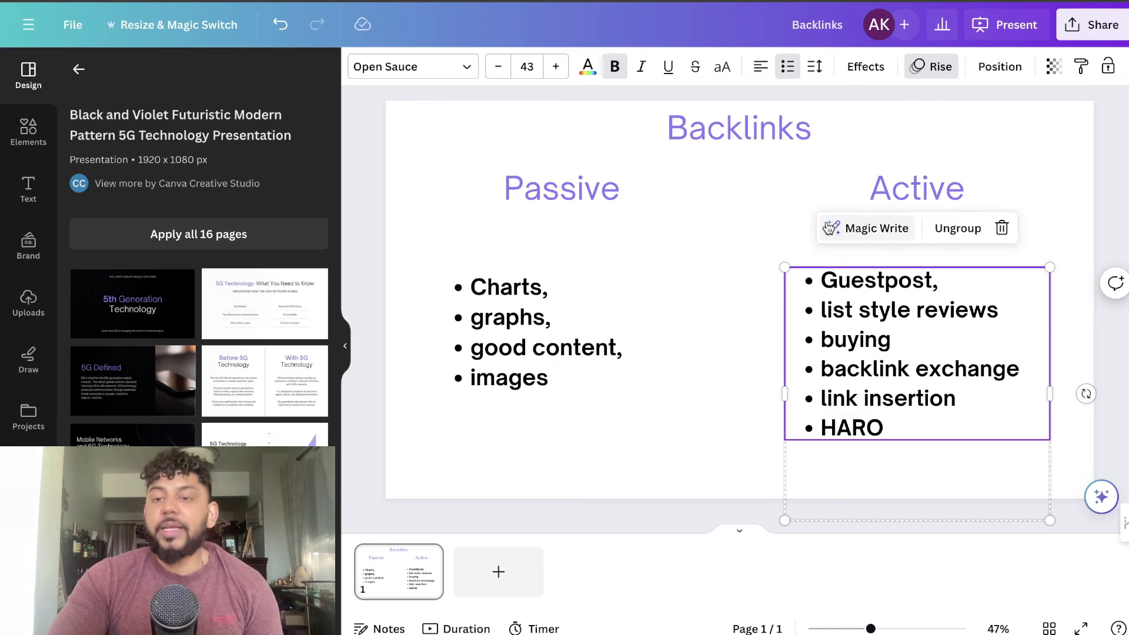
click(882, 427)
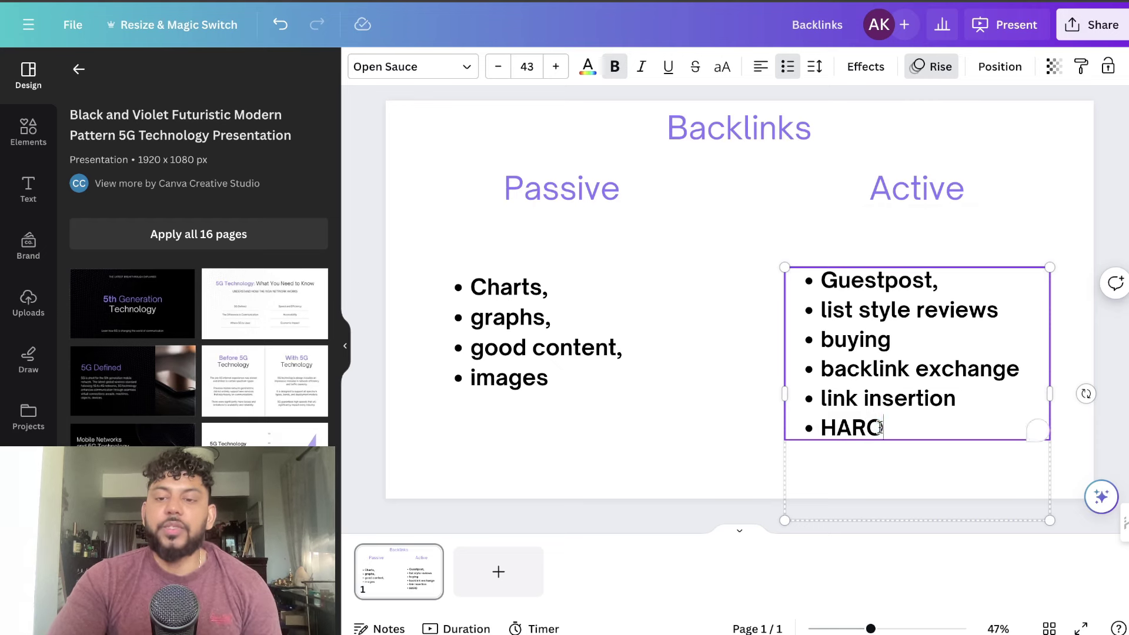
double_click(880, 427)
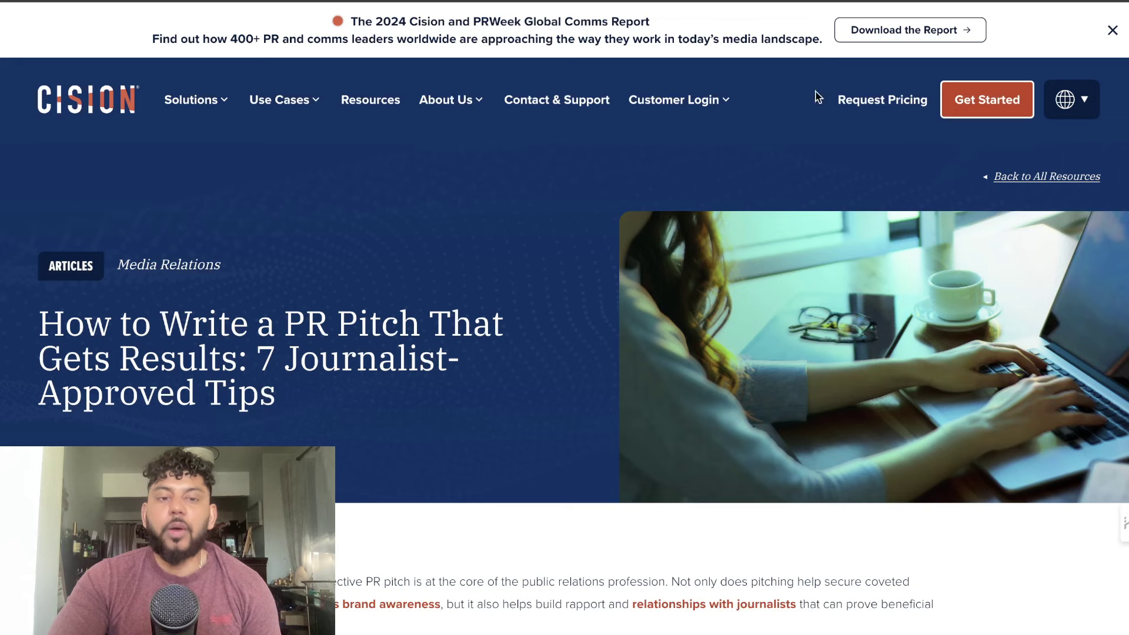
Scroll through the sections of Cision's PR pitch tips article and back up.
scroll(522, 276, down, 1)
scroll(522, 276, down, 5)
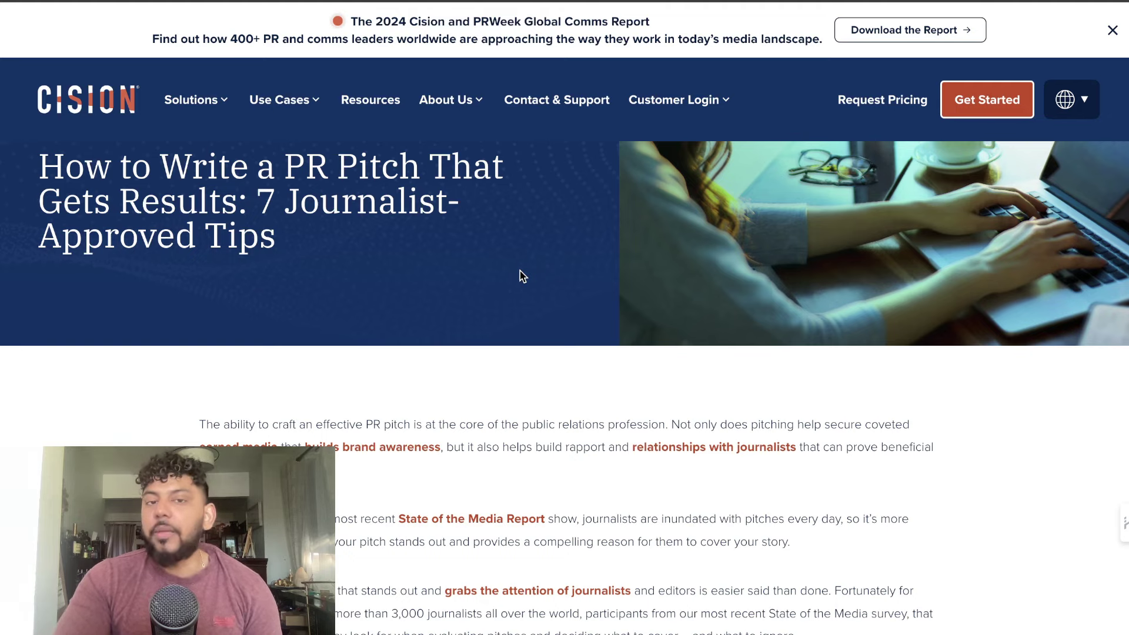
scroll(522, 276, down, 5)
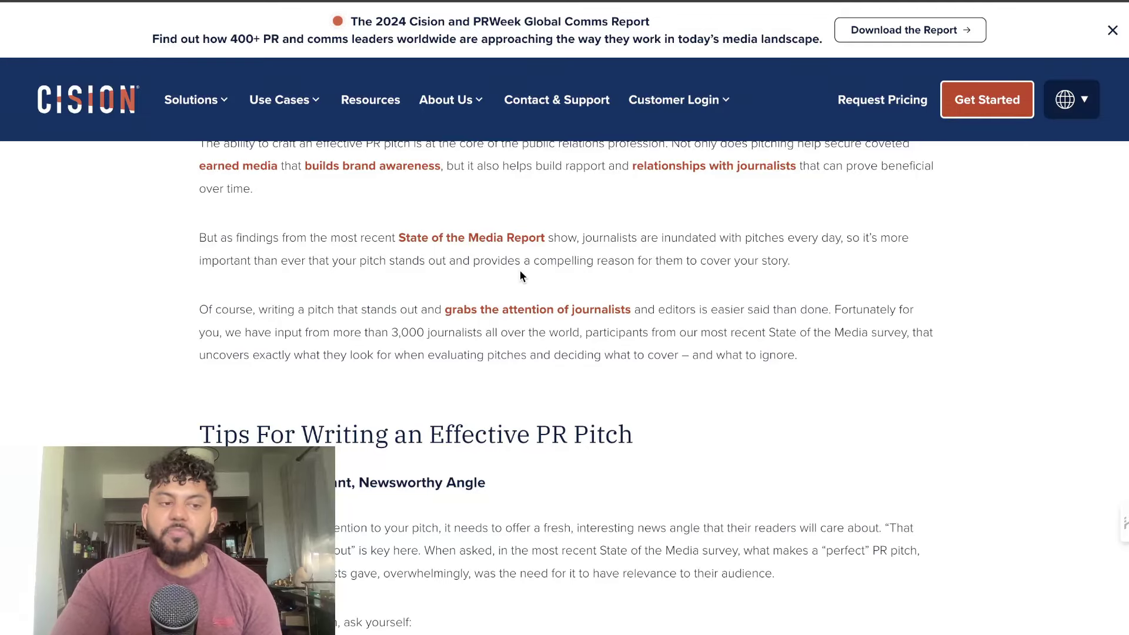
scroll(520, 272, down, 5)
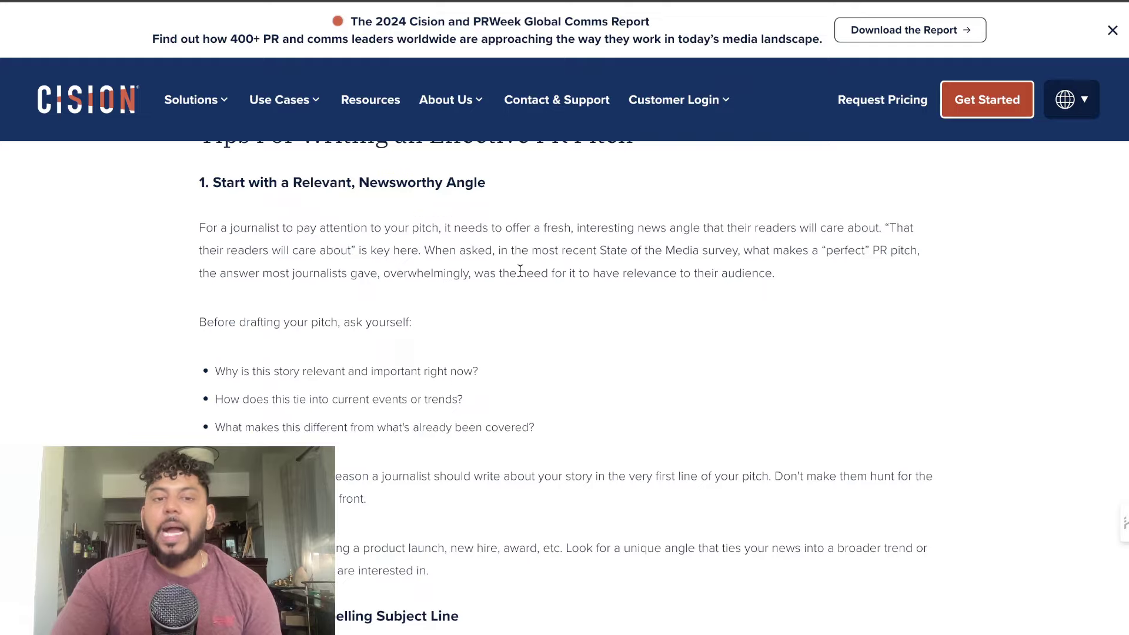
scroll(520, 270, down, 15)
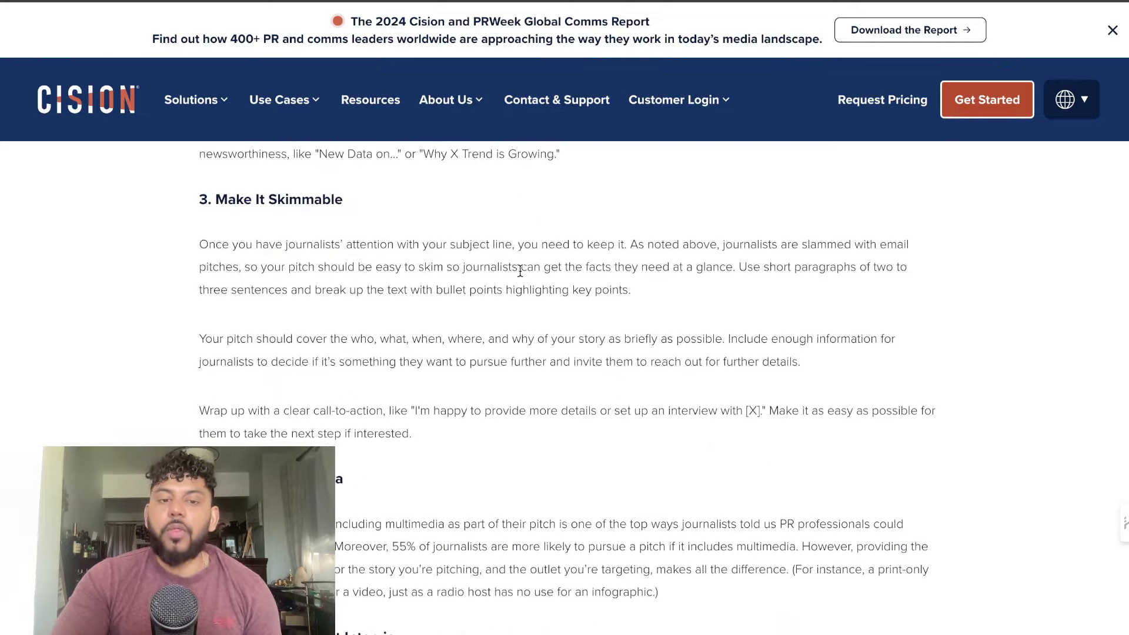
scroll(519, 270, down, 6)
scroll(520, 271, down, 6)
scroll(520, 271, up, 20)
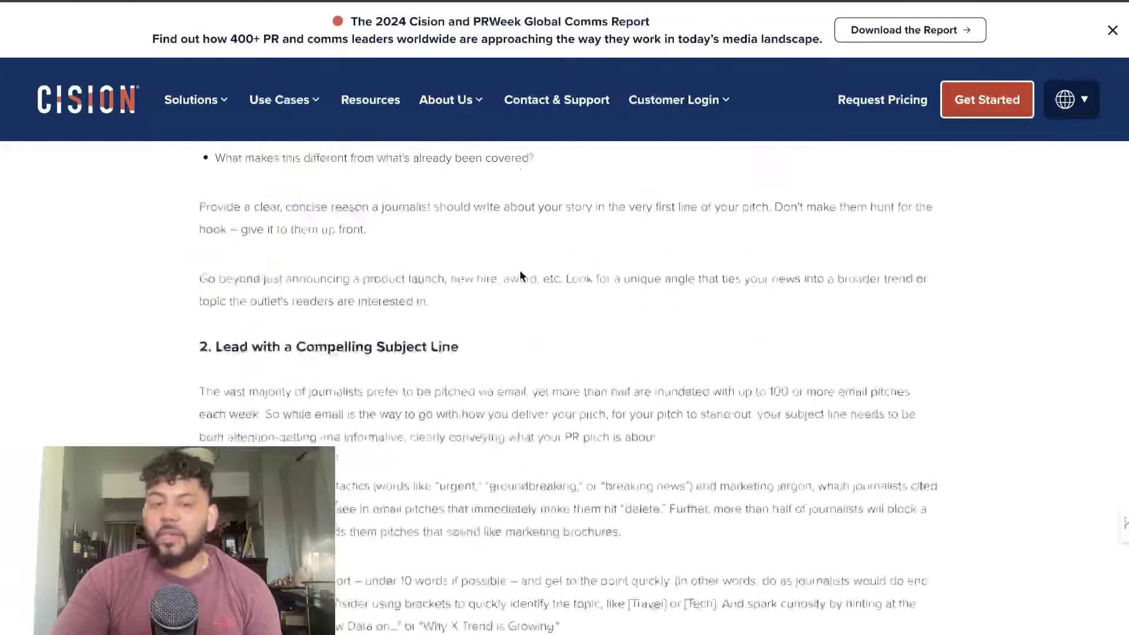
scroll(519, 272, up, 10)
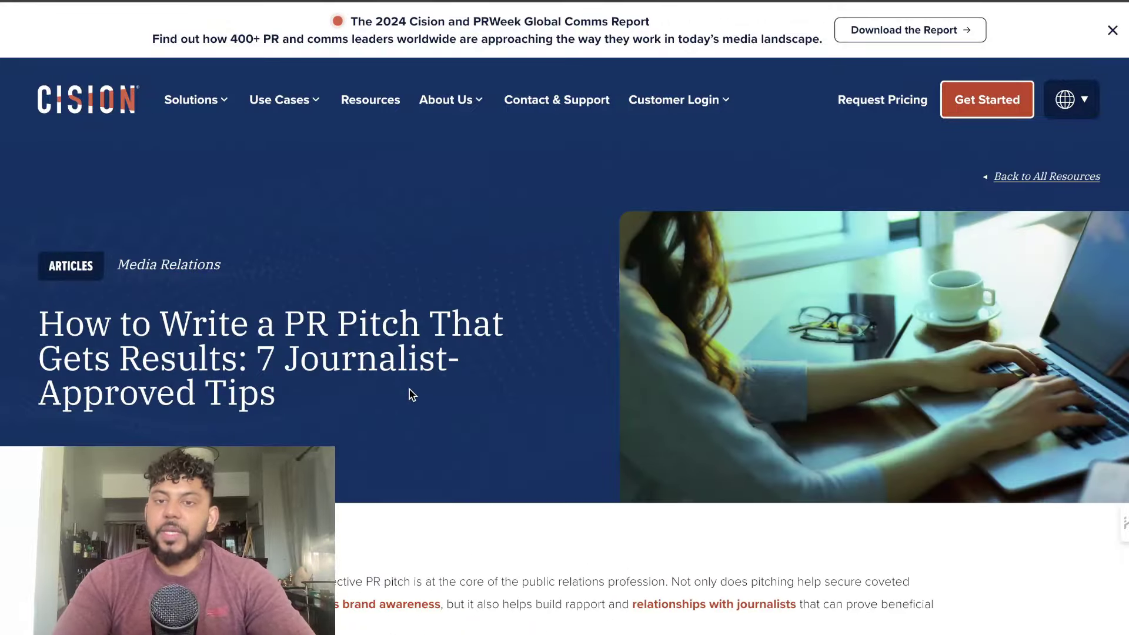
scroll(409, 389, down, 5)
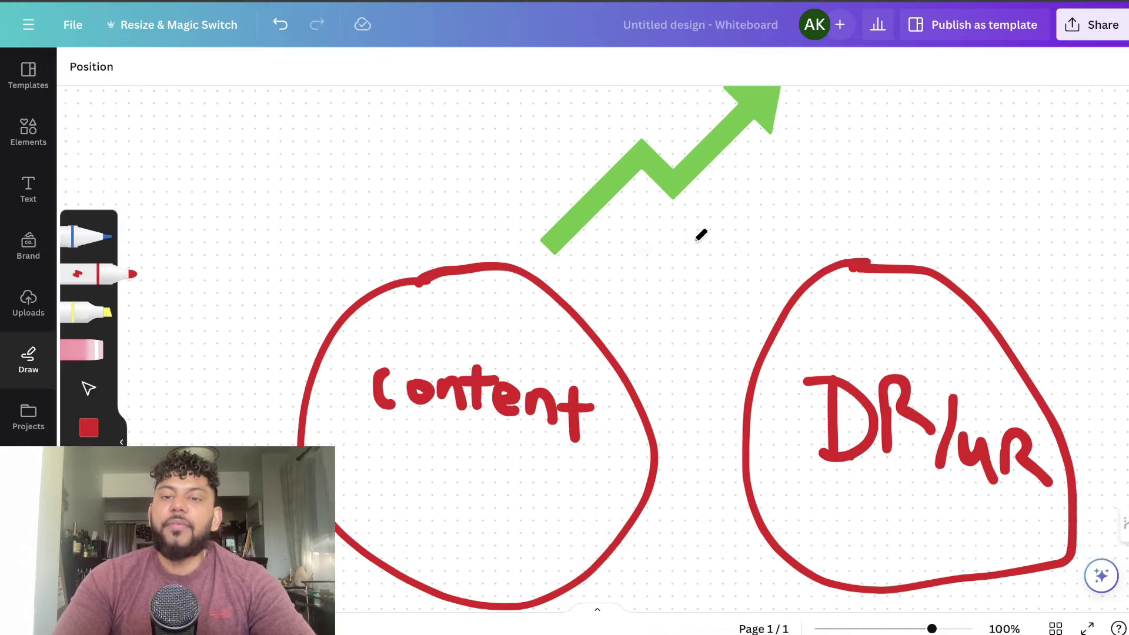
Draw a short red horizontal stroke across the t in 'Content' in the left circle.
scroll(700, 235, right, 2)
scroll(700, 235, up, 1)
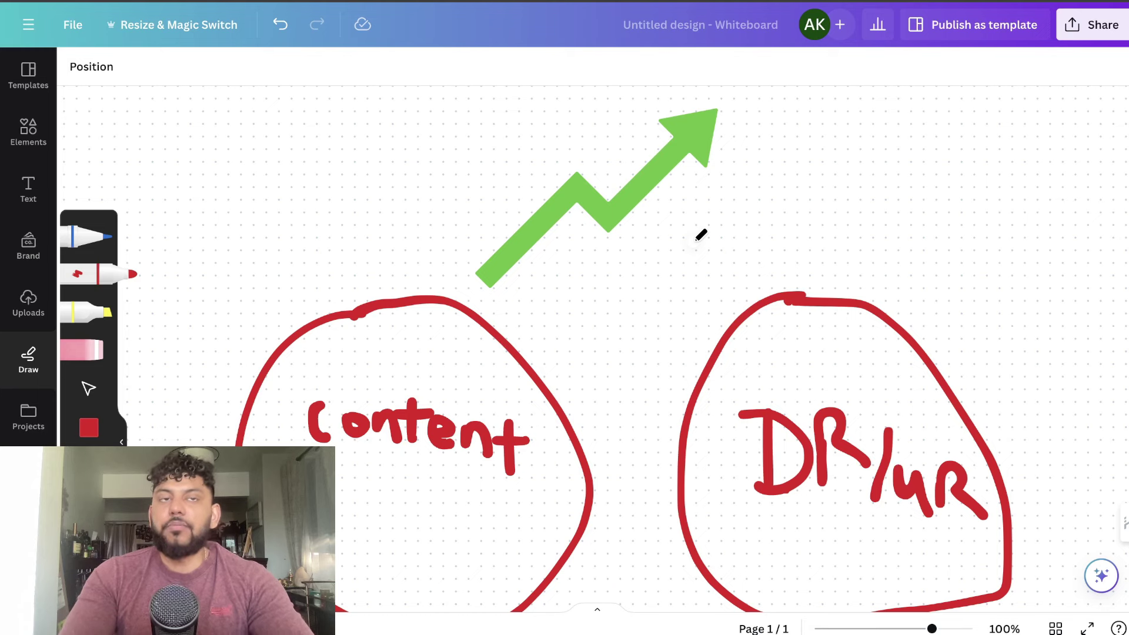
scroll(700, 235, down, 1)
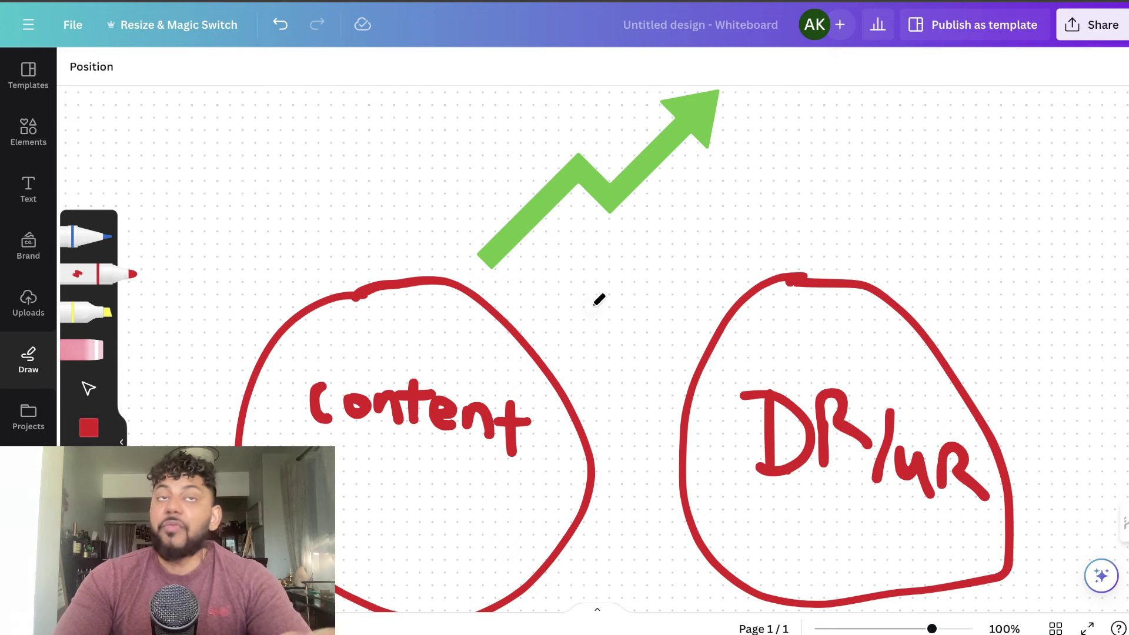
scroll(687, 276, down, 1)
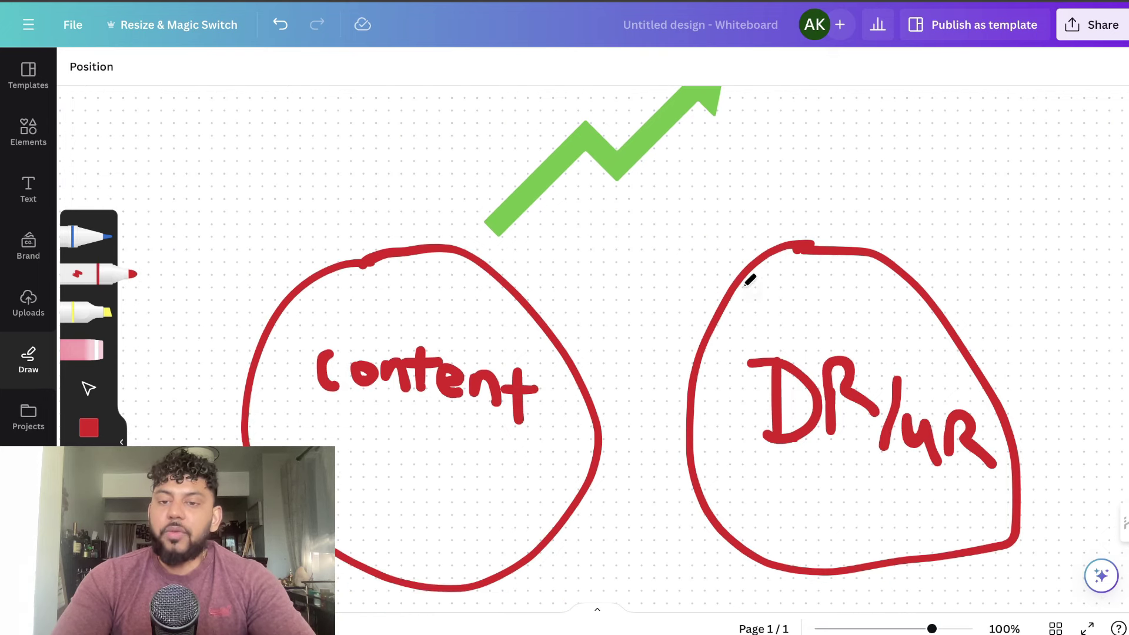
scroll(726, 244, up, 1)
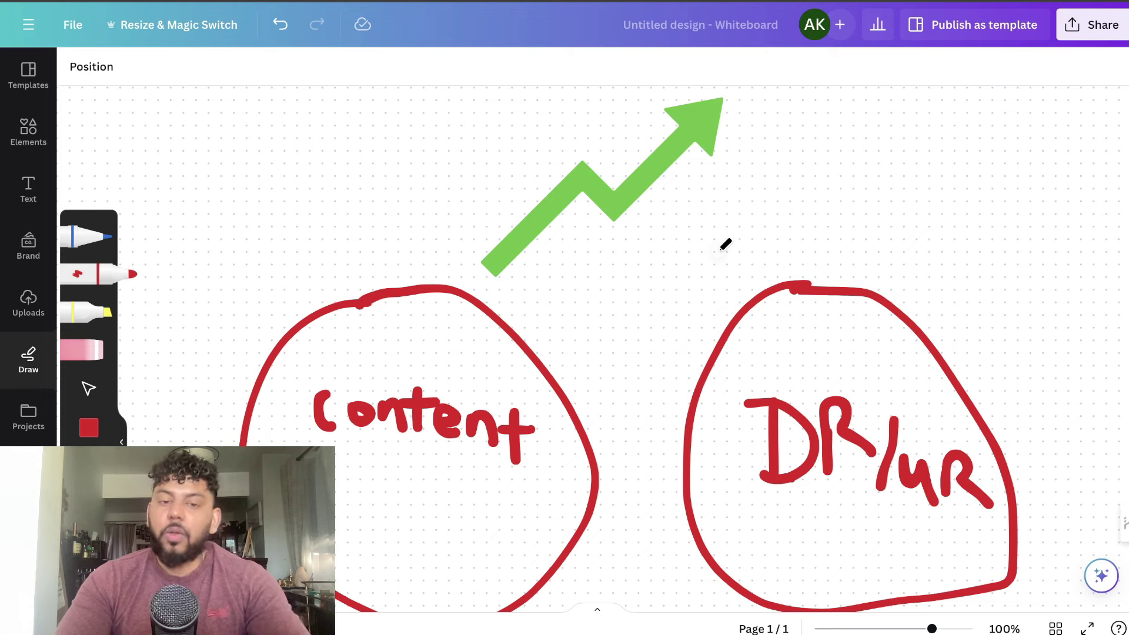
scroll(726, 244, down, 1)
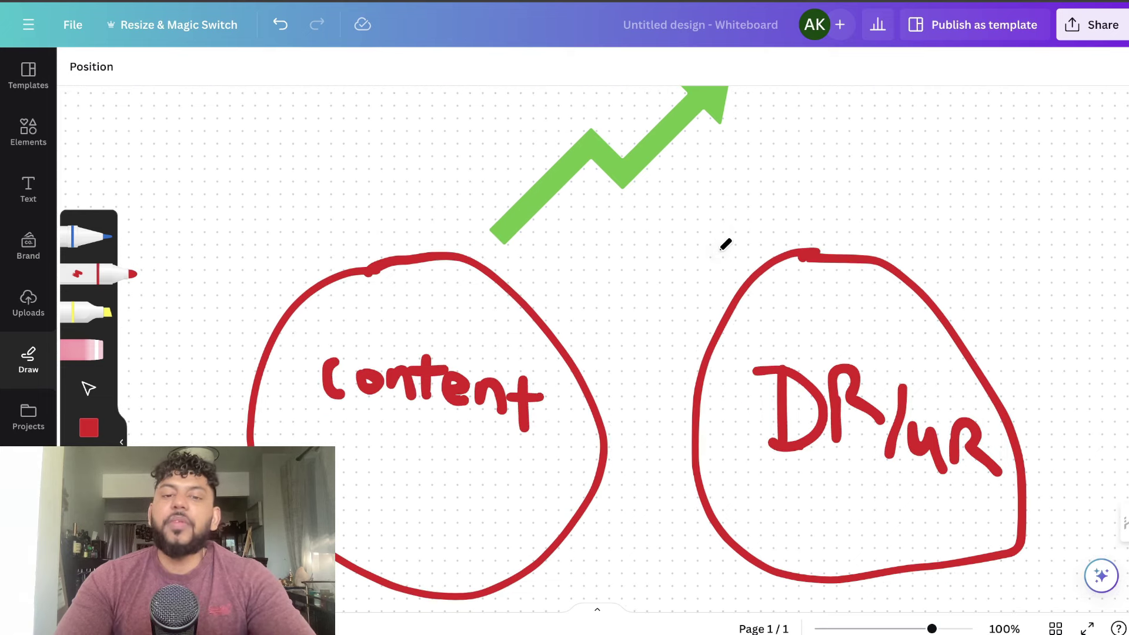
scroll(725, 244, up, 1)
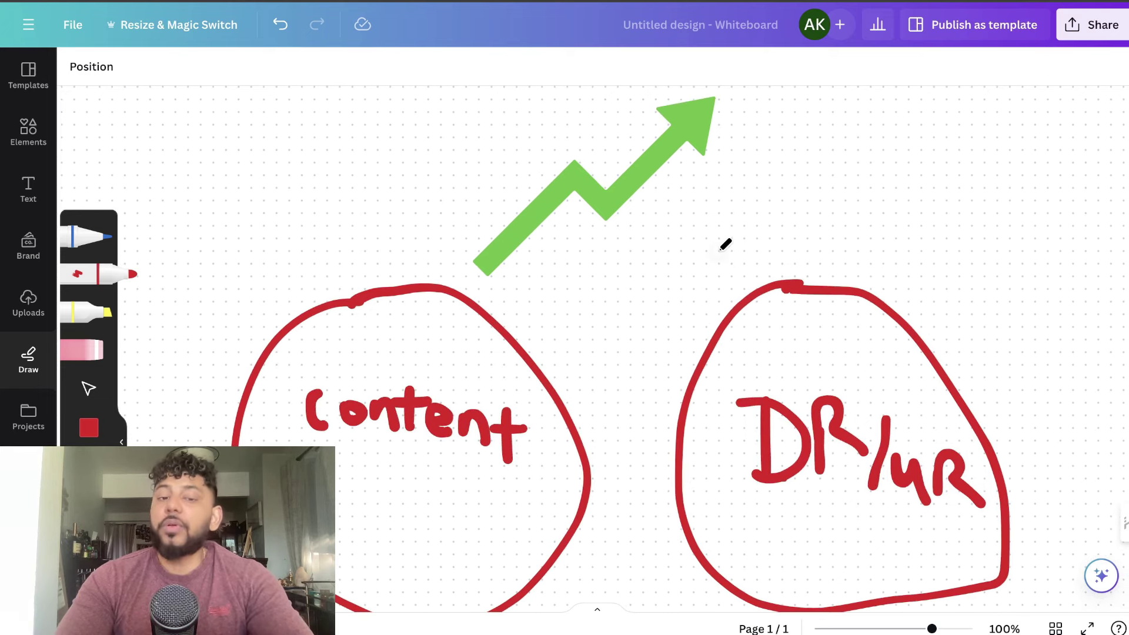
scroll(725, 244, down, 1)
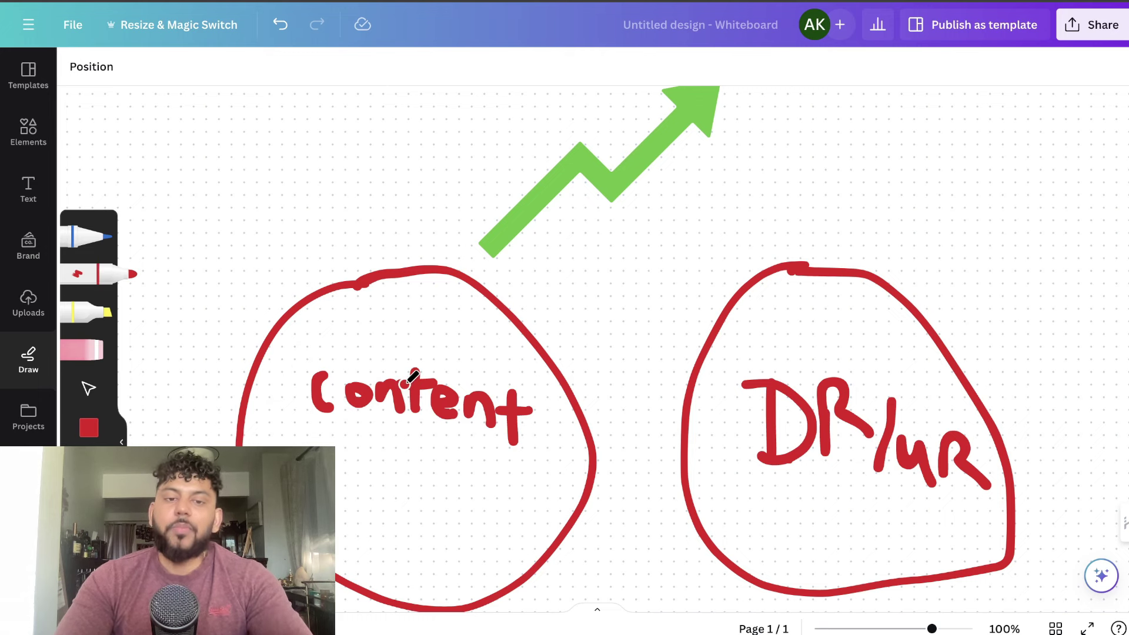
drag(412, 378, 432, 379)
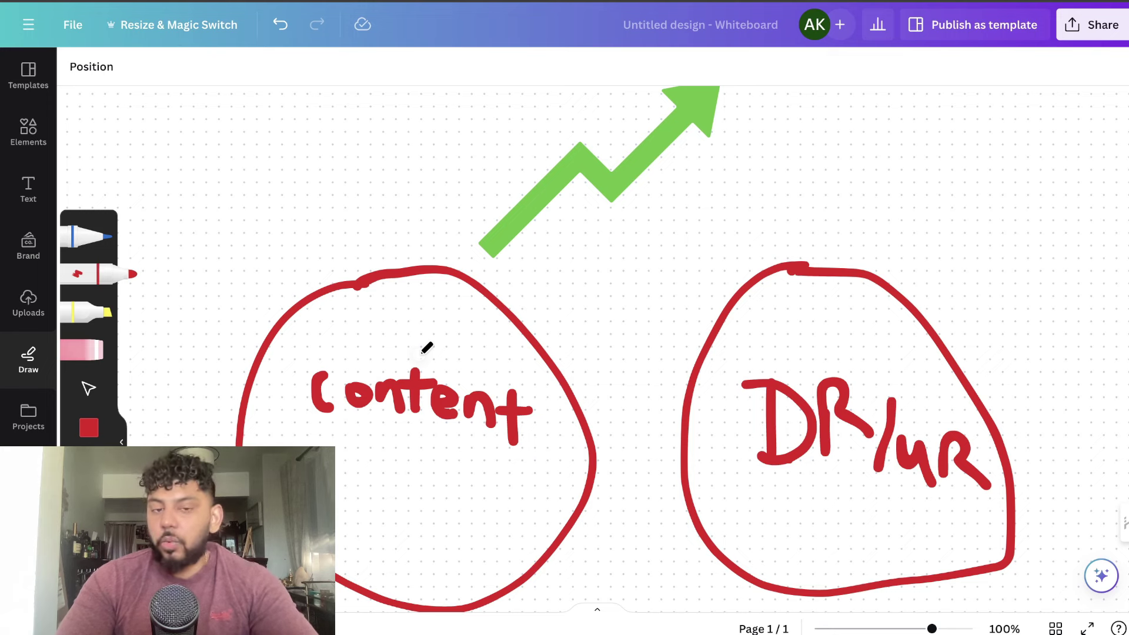
scroll(427, 348, up, 1)
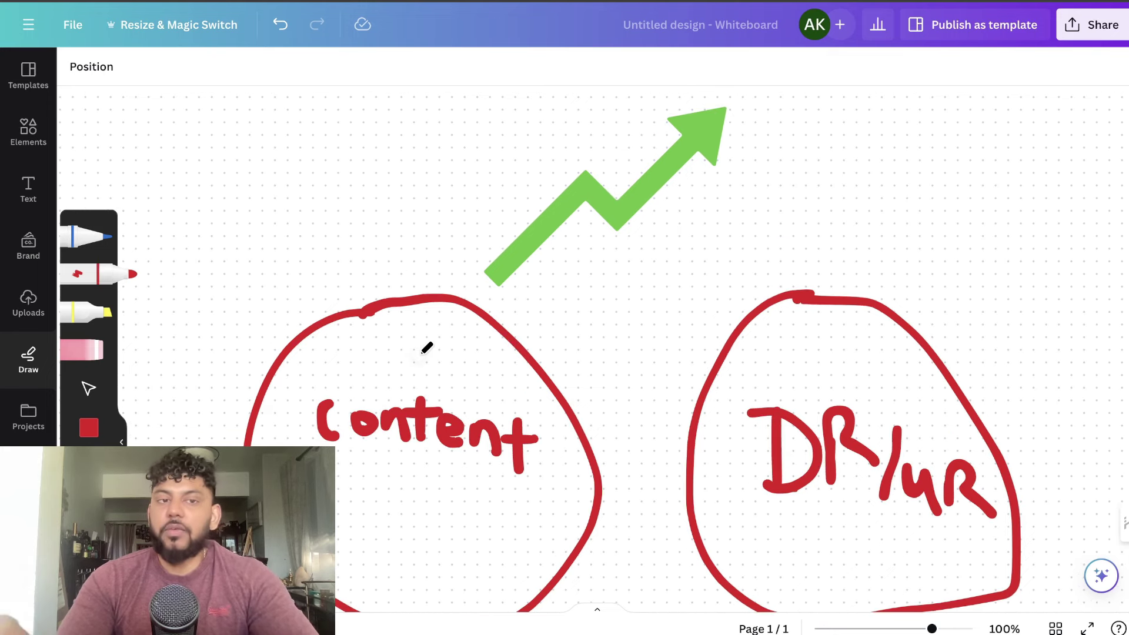
scroll(427, 348, right, 1)
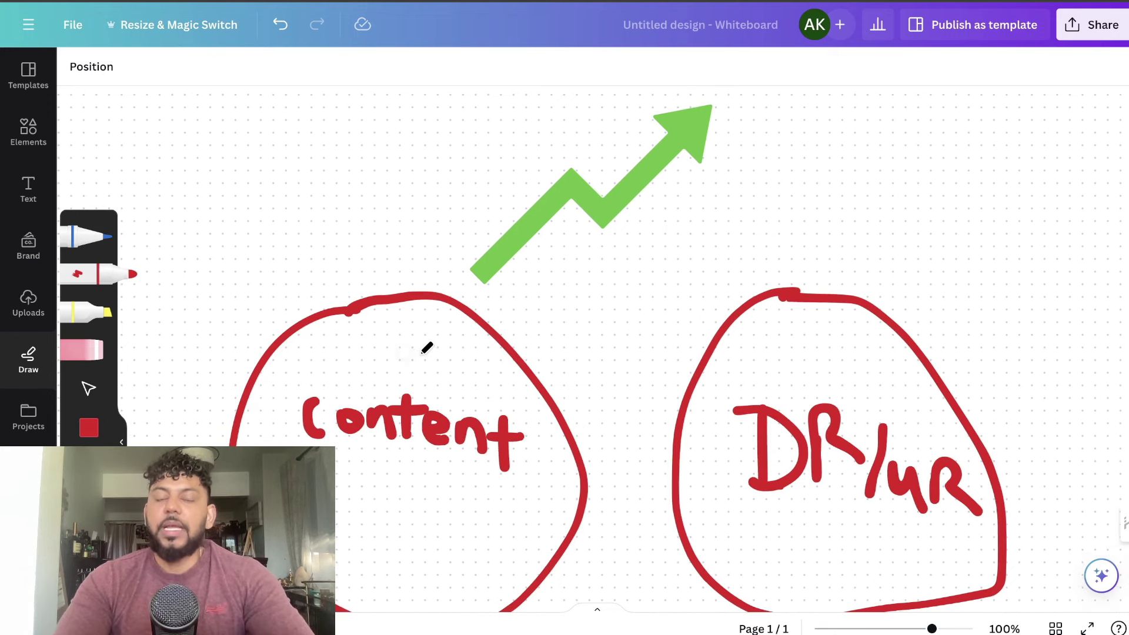
scroll(427, 348, down, 1)
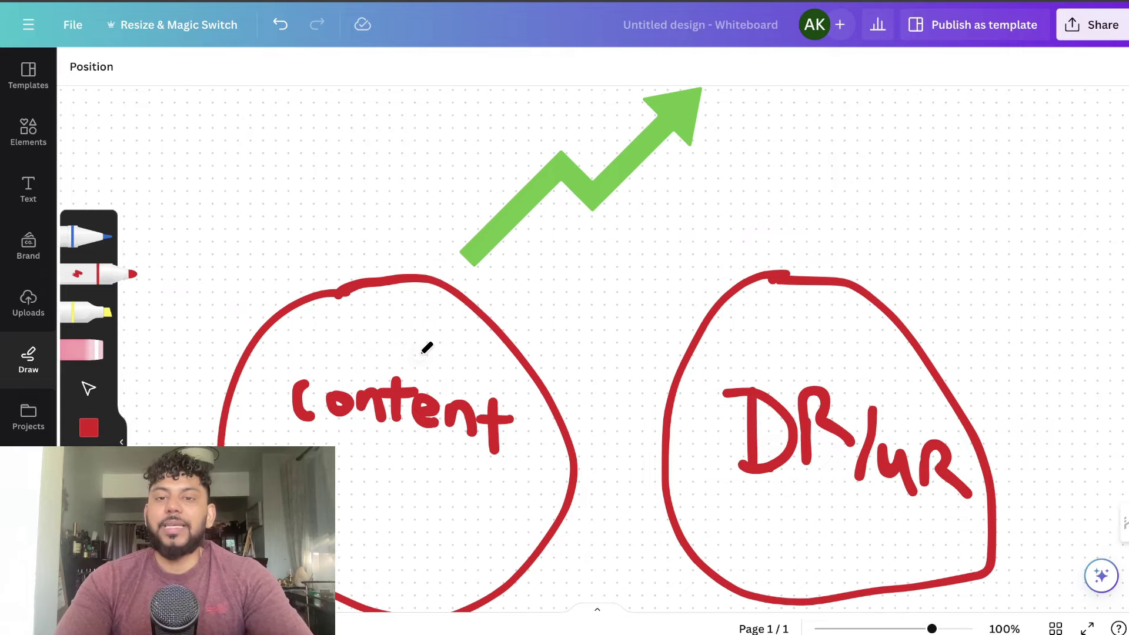
scroll(815, 166, up, 1)
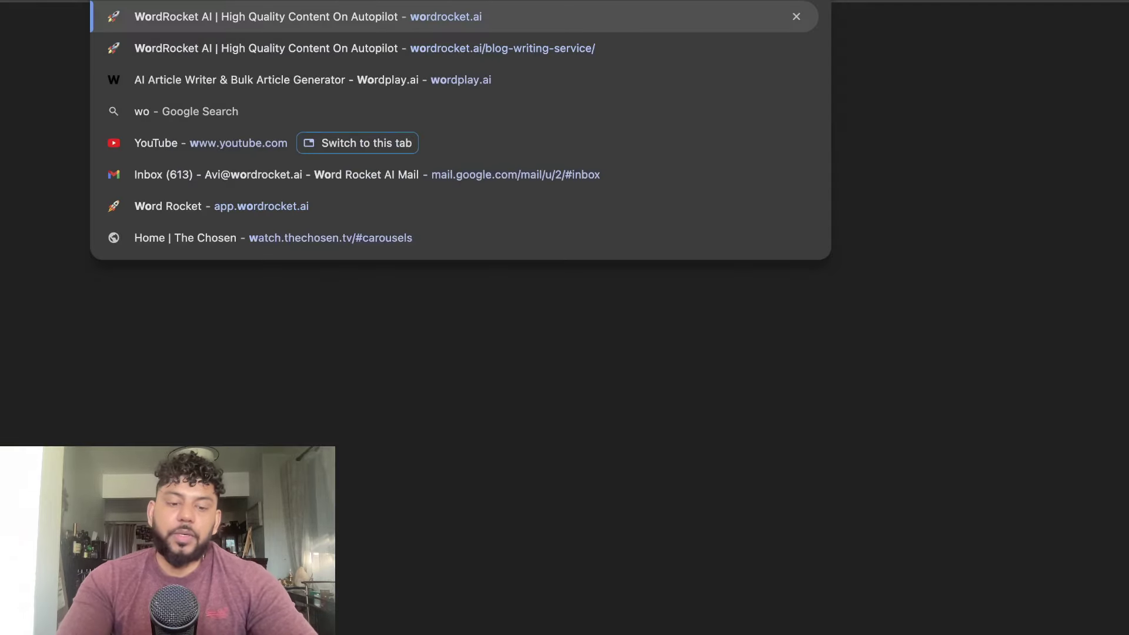
Load wordrocket.ai, sign in, and look over the content-generation template dashboard.
key(Return)
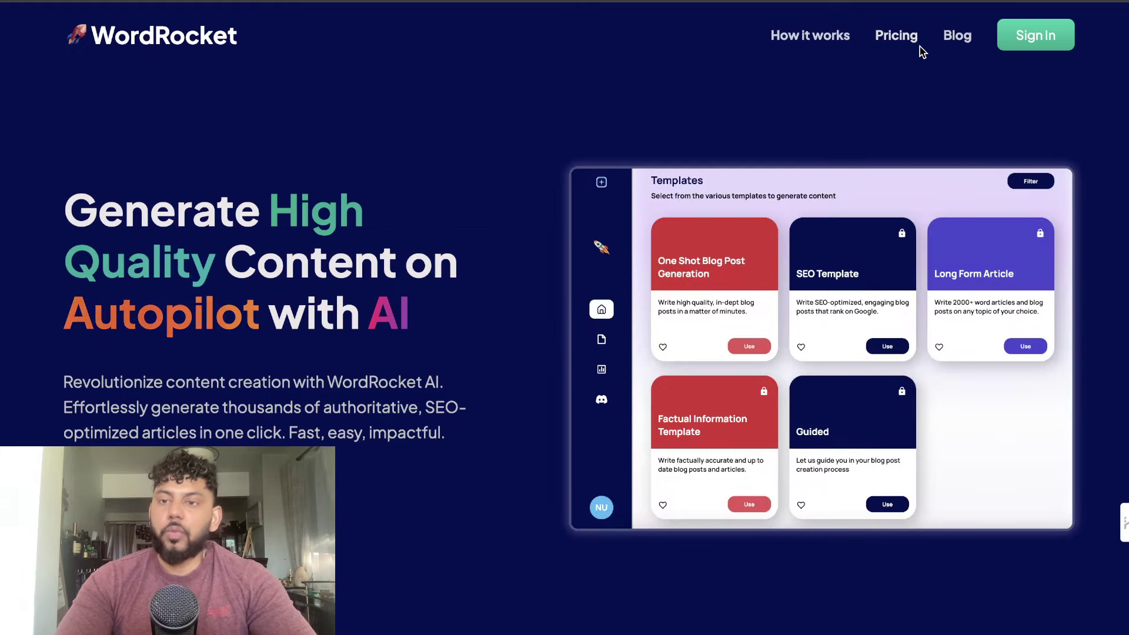
click(1029, 49)
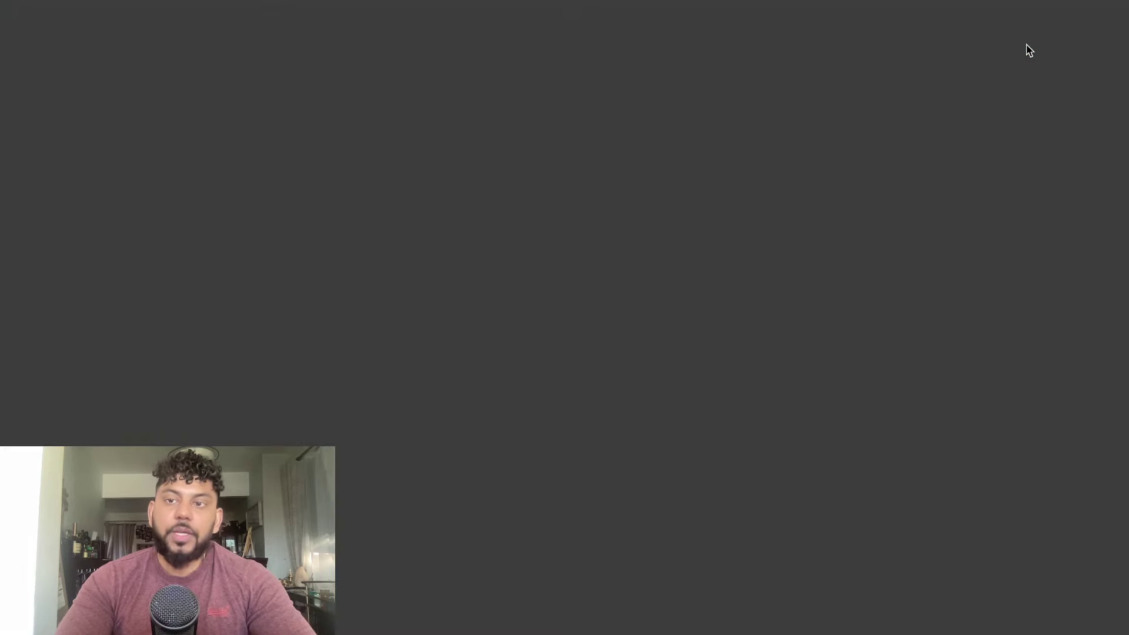
scroll(735, 171, down, 1)
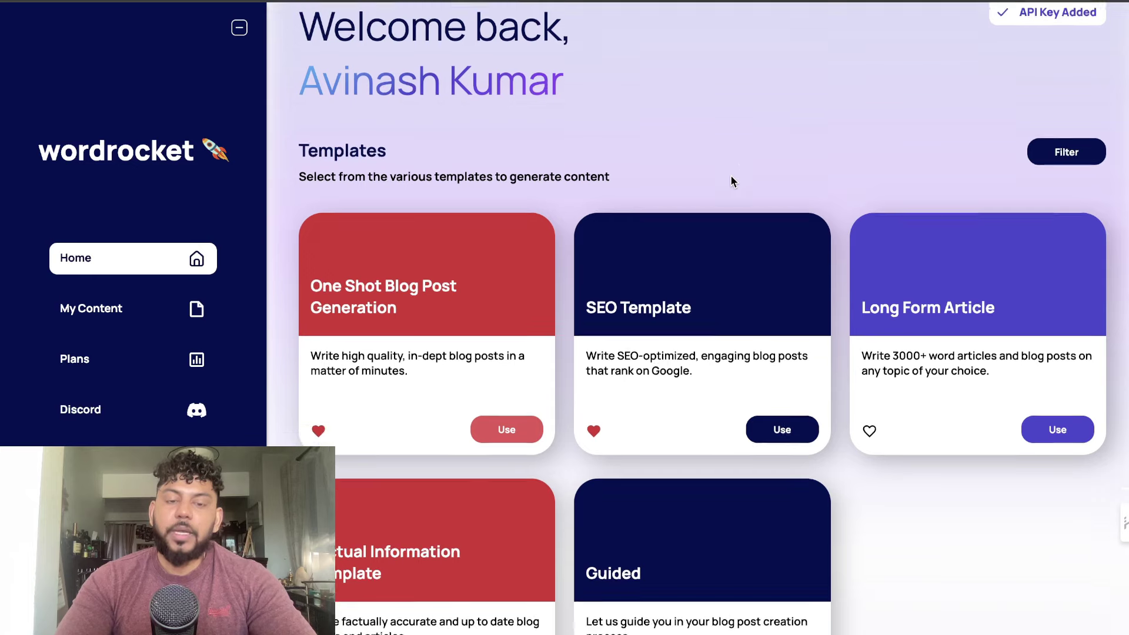
scroll(731, 179, down, 1)
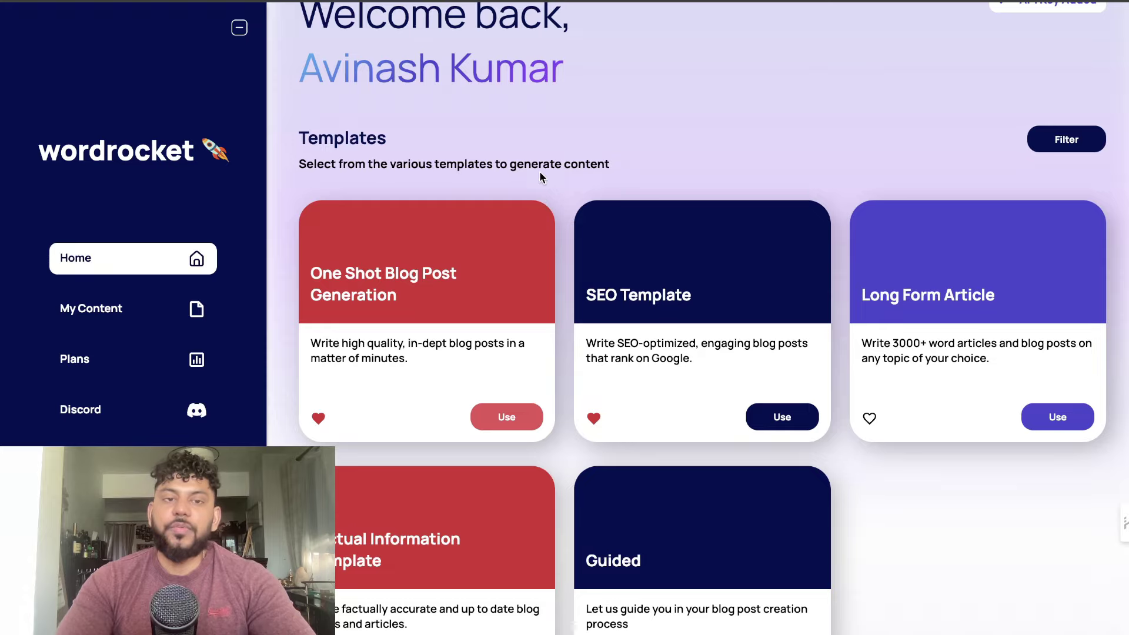
scroll(491, 134, up, 1)
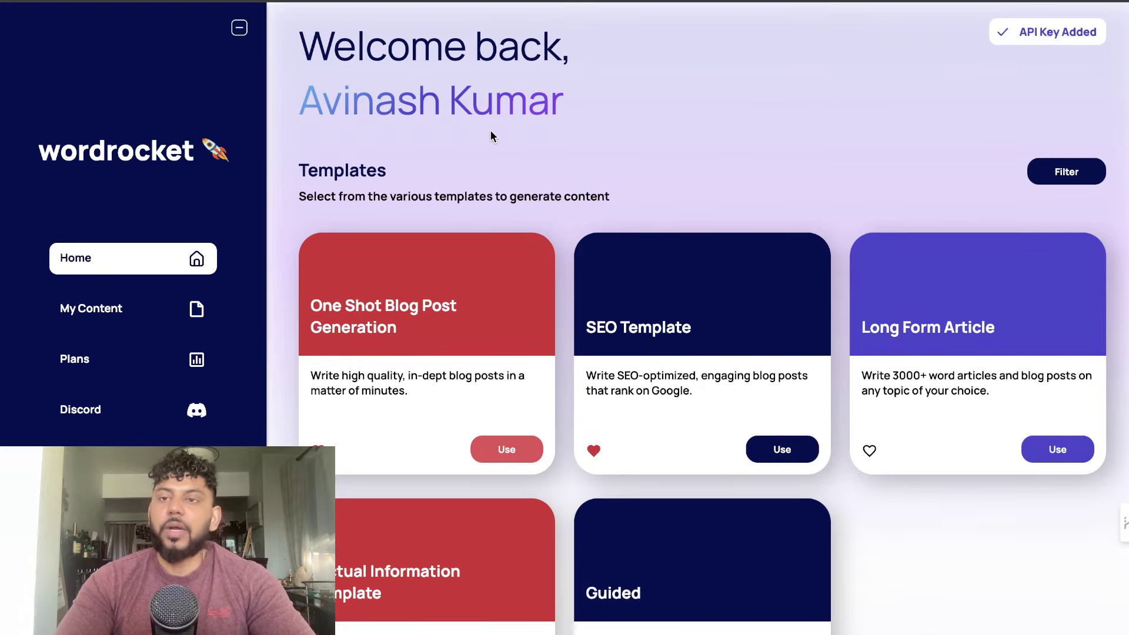
key(ctrl+t)
Go to skool.com and open the AI Writing Mastery course from Classroom.
text(sk)
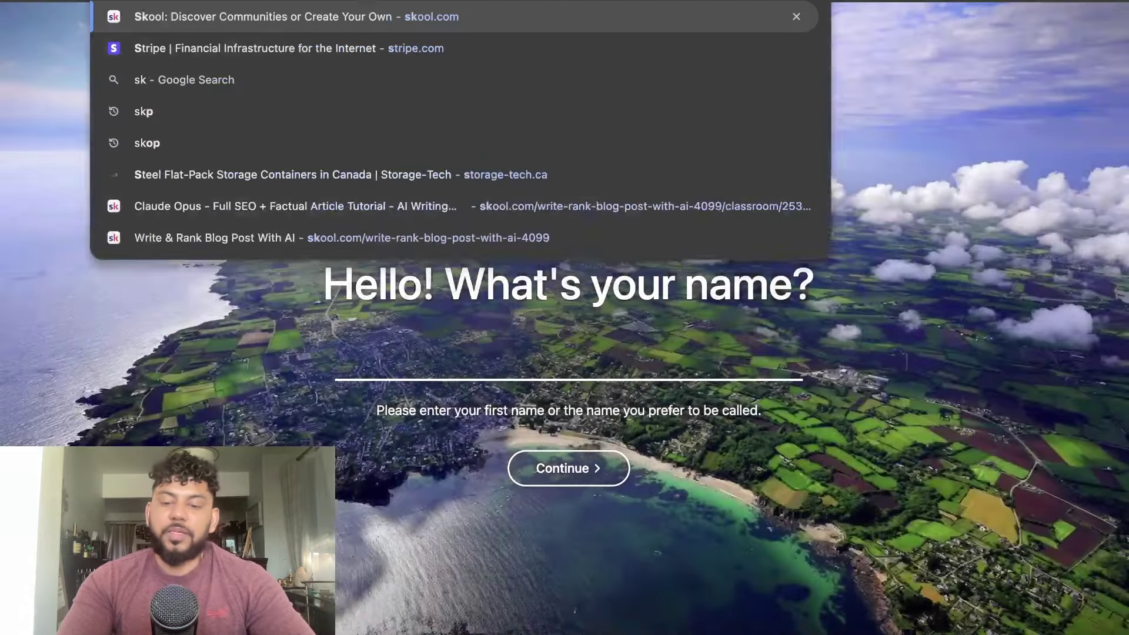
text(p)
key(BackSpace)
text(o)
key(Return)
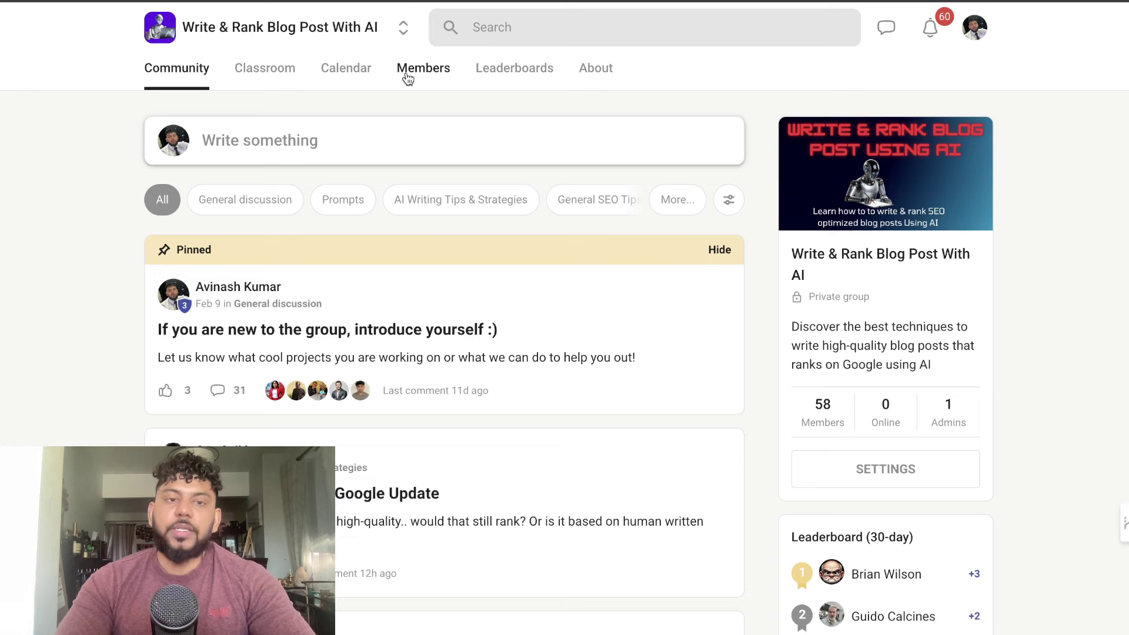
click(275, 78)
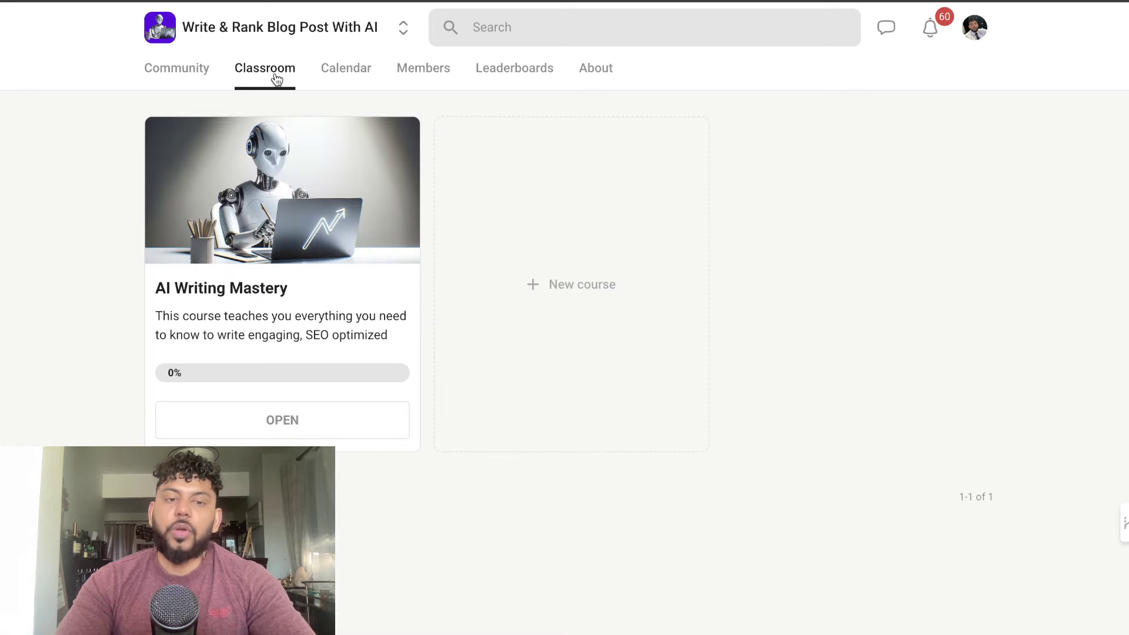
click(285, 177)
View the Amazon comparison, OpenAI Playground and Claude access lessons, then return to Community.
scroll(335, 235, down, 3)
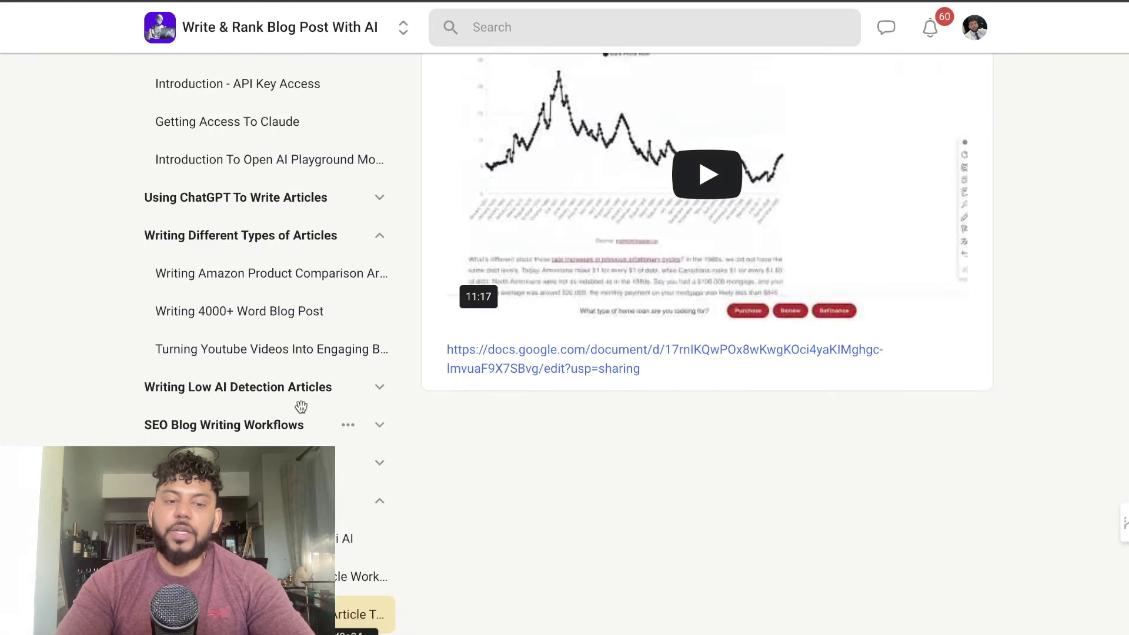
scroll(301, 402, up, 3)
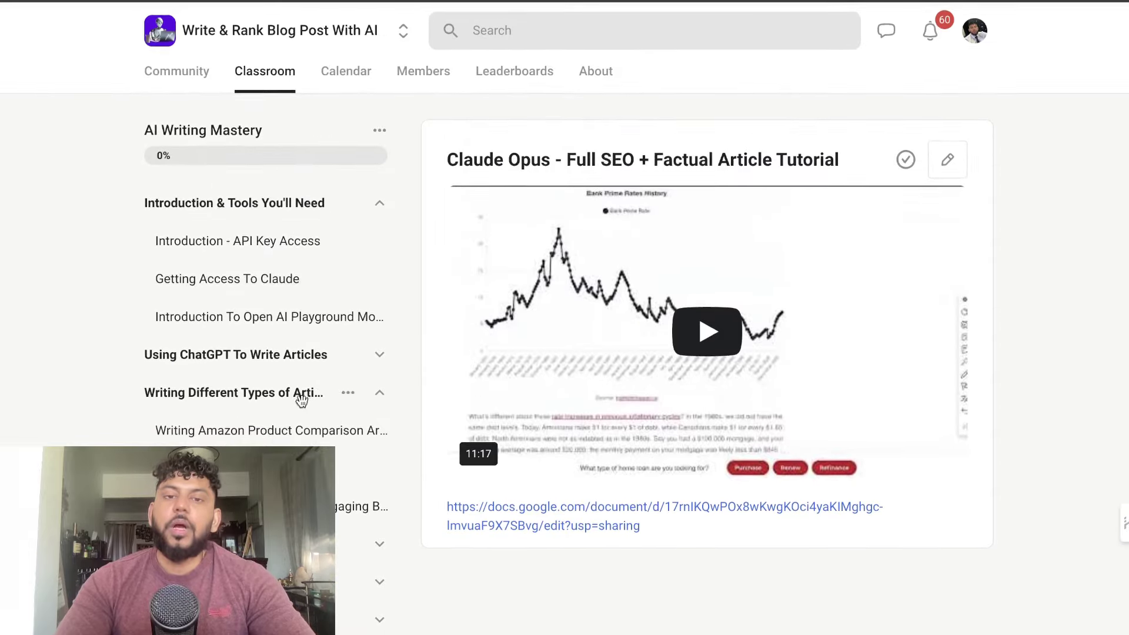
scroll(277, 283, down, 1)
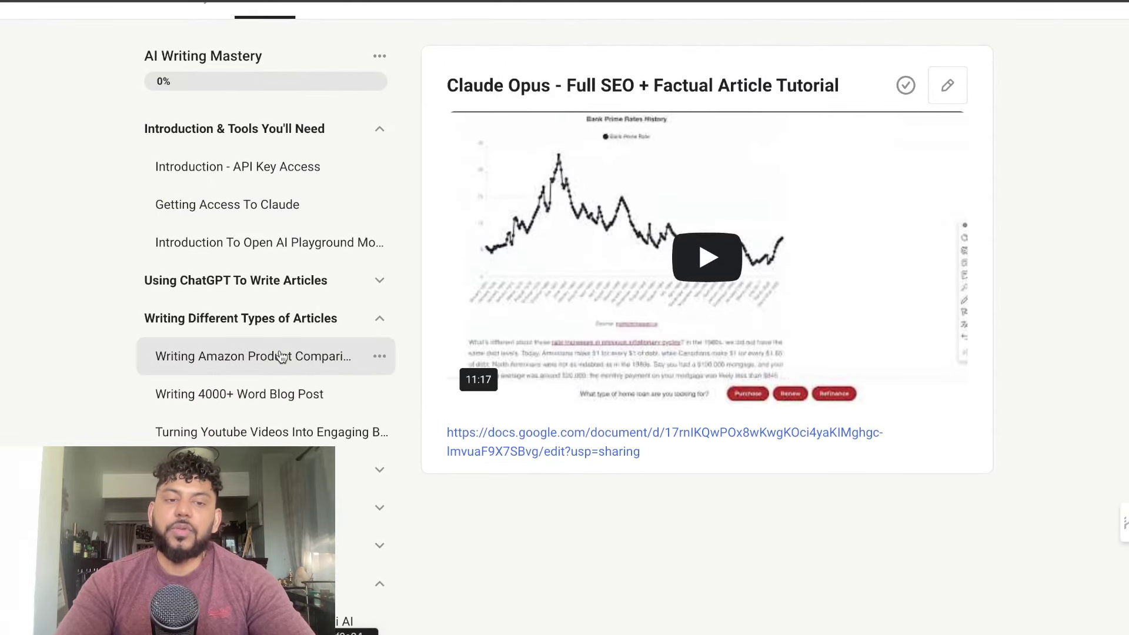
click(281, 356)
click(268, 300)
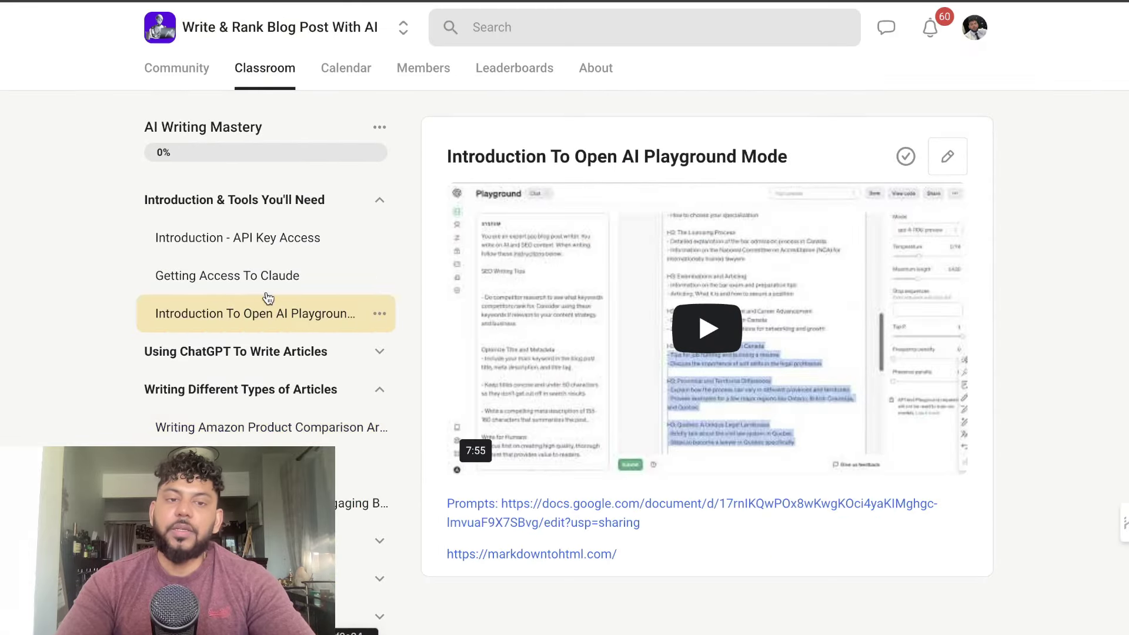
click(265, 291)
scroll(288, 330, down, 2)
scroll(288, 331, up, 1)
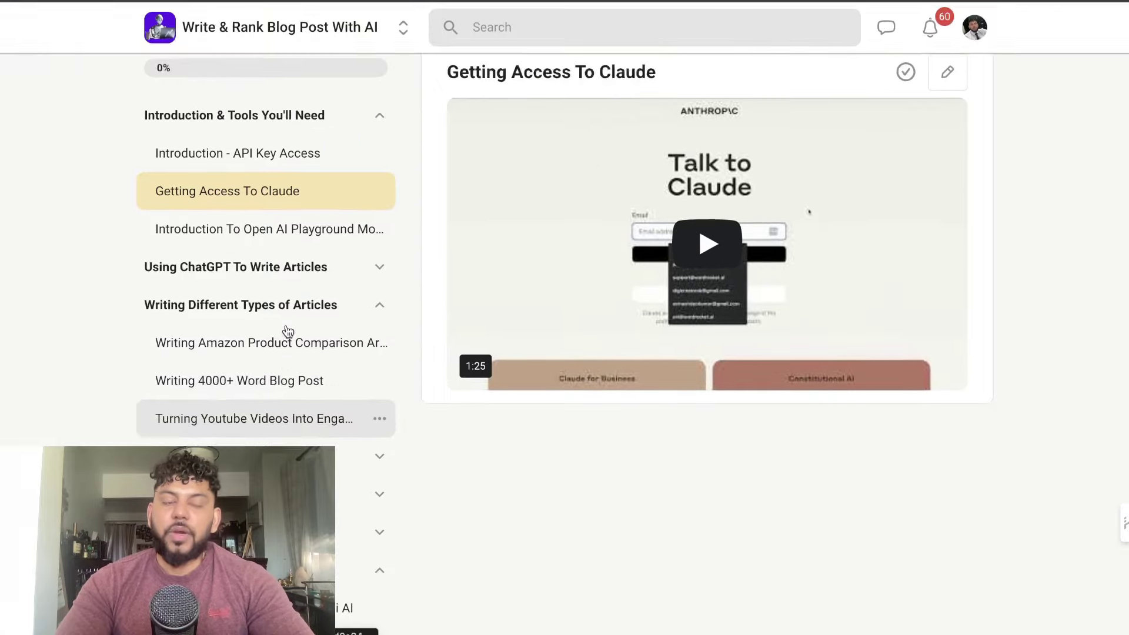
scroll(288, 331, up, 2)
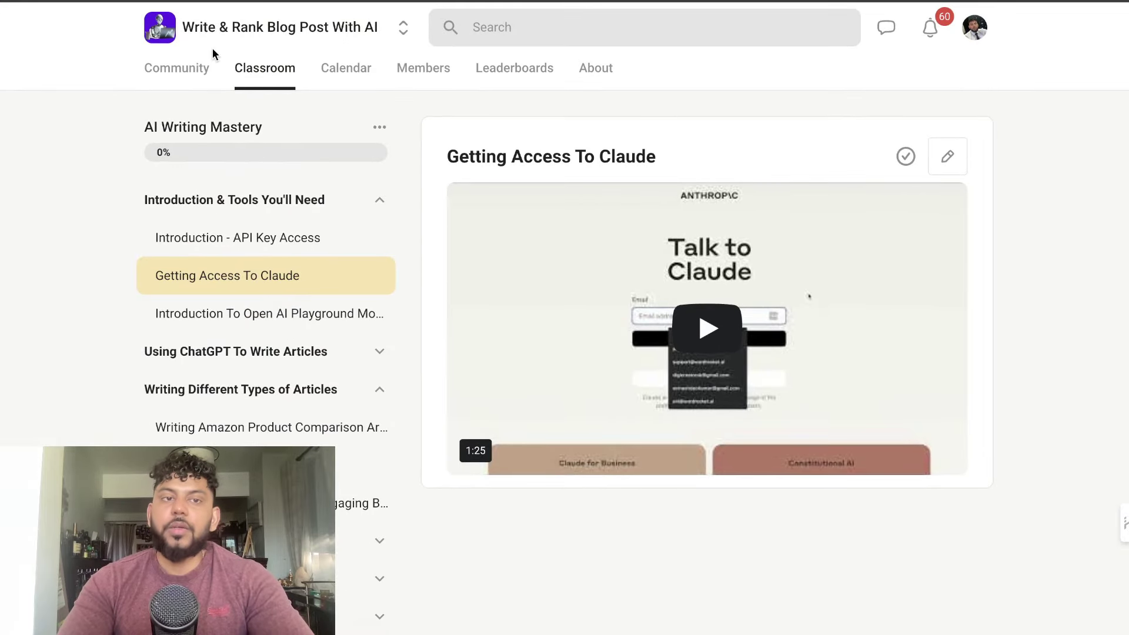
click(201, 71)
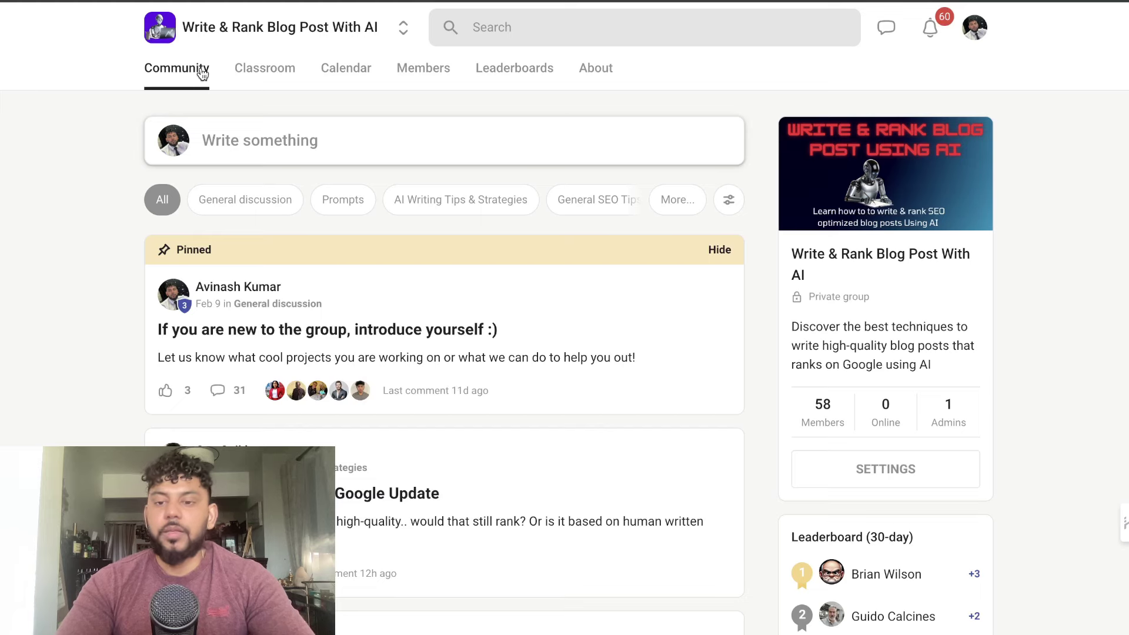